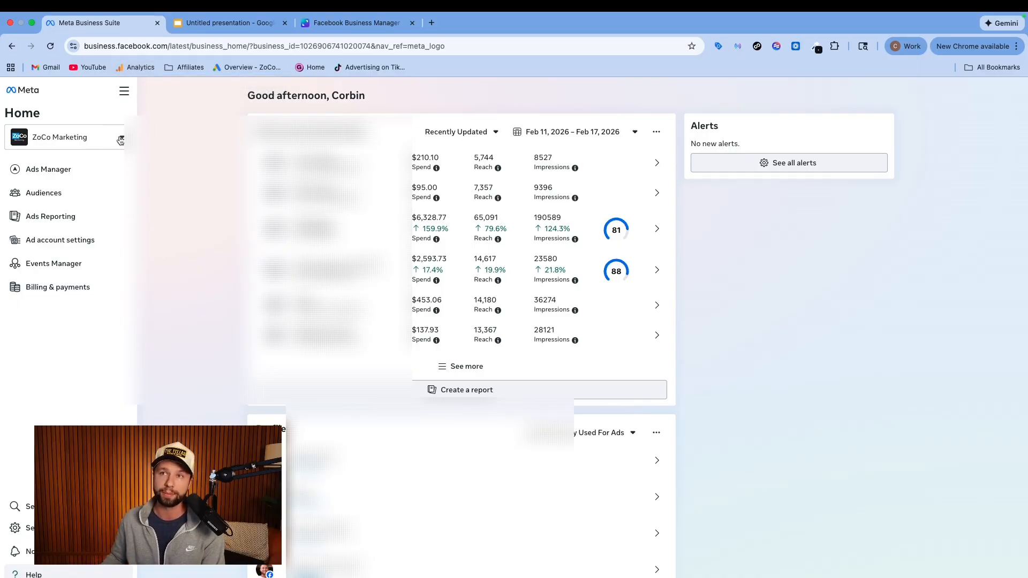
Open the list of business portfolios and start creating a new business portfolio
{"action": "left_click", "coordinate": [119, 139]}
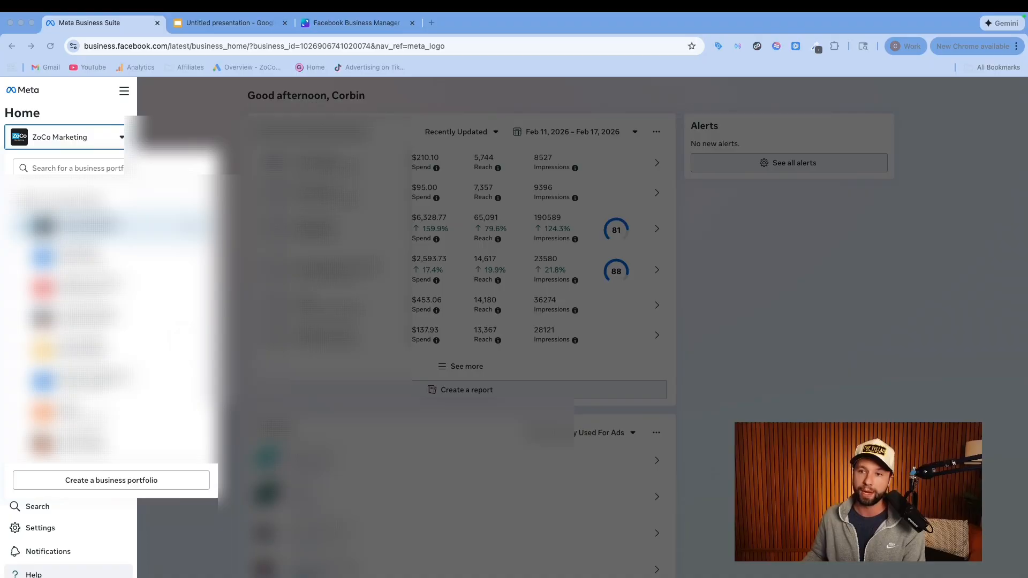
{"action": "left_click", "coordinate": [124, 486]}
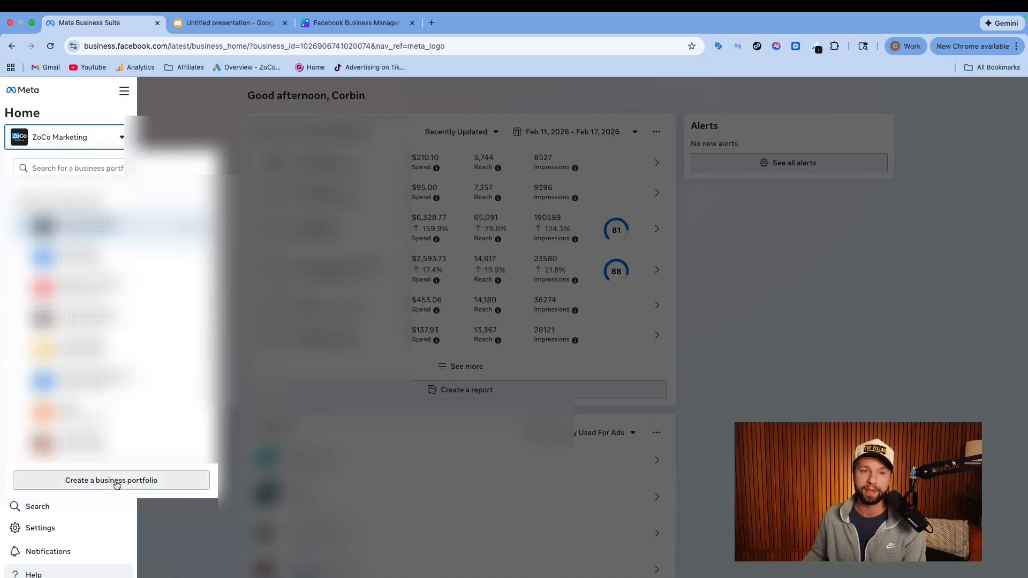
{"action": "left_click", "coordinate": [114, 486]}
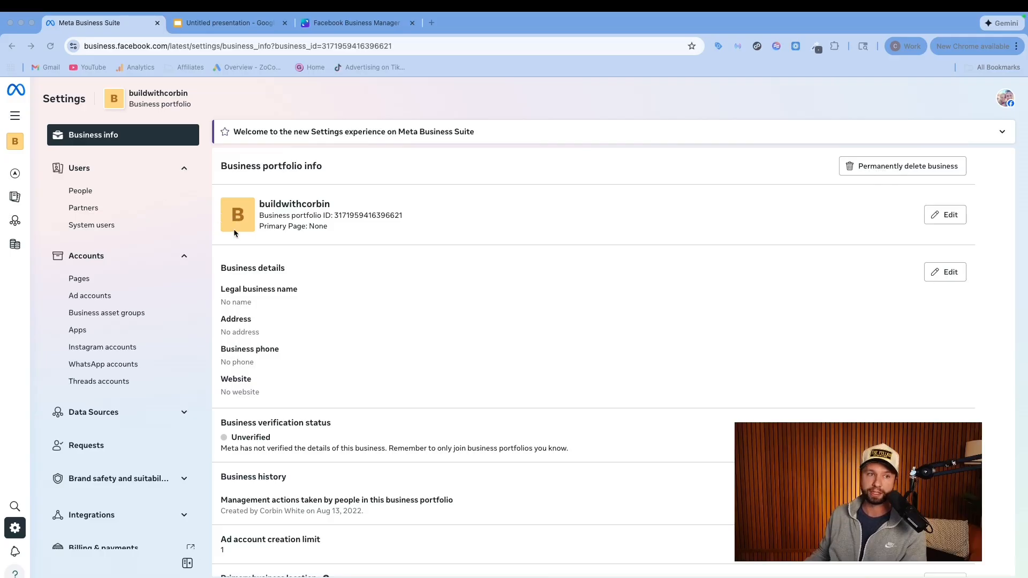
Edit the business portfolio info to replace the profile picture with the black house image
{"action": "left_click", "coordinate": [938, 214]}
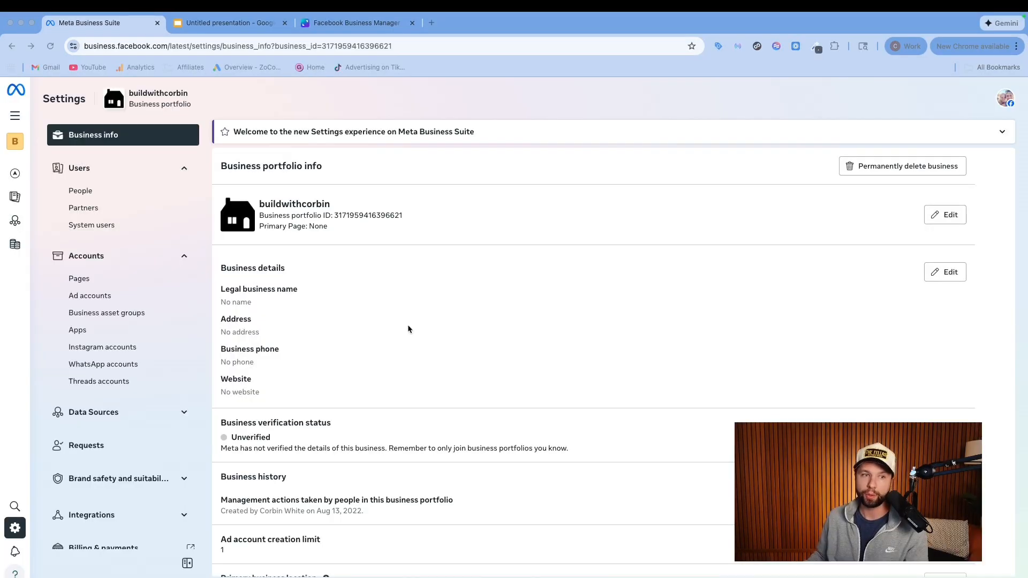
{"action": "scroll", "coordinate": [284, 291], "scroll_direction": "down", "scroll_amount": 2}
{"action": "scroll", "coordinate": [284, 291], "scroll_direction": "up", "scroll_amount": 1}
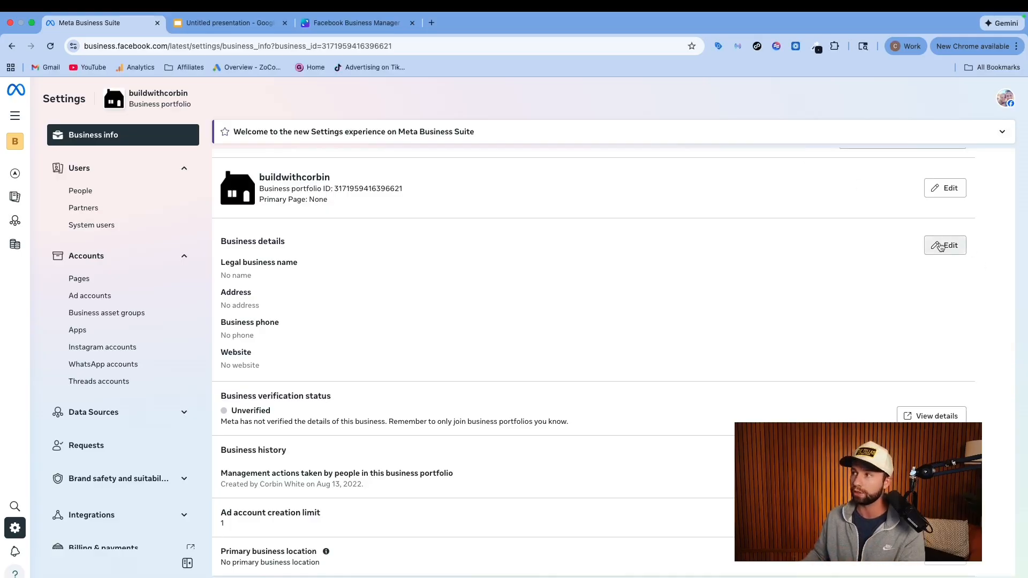
Open the business details for editing and examine the required fields, from legal name and address to business website and Tax ID (EIN)
{"action": "left_click", "coordinate": [935, 244]}
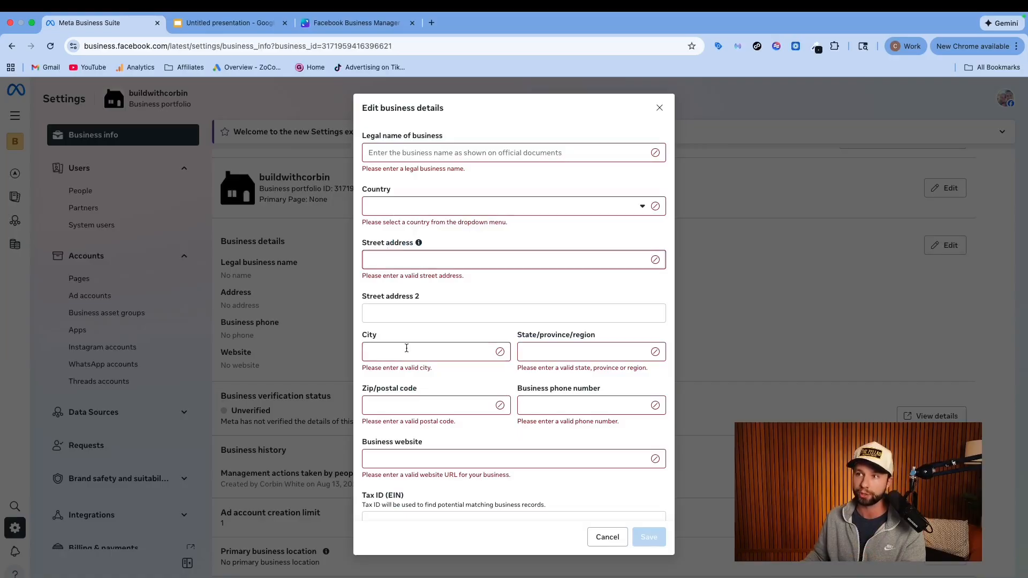
{"action": "scroll", "coordinate": [535, 410], "scroll_direction": "down", "scroll_amount": 1}
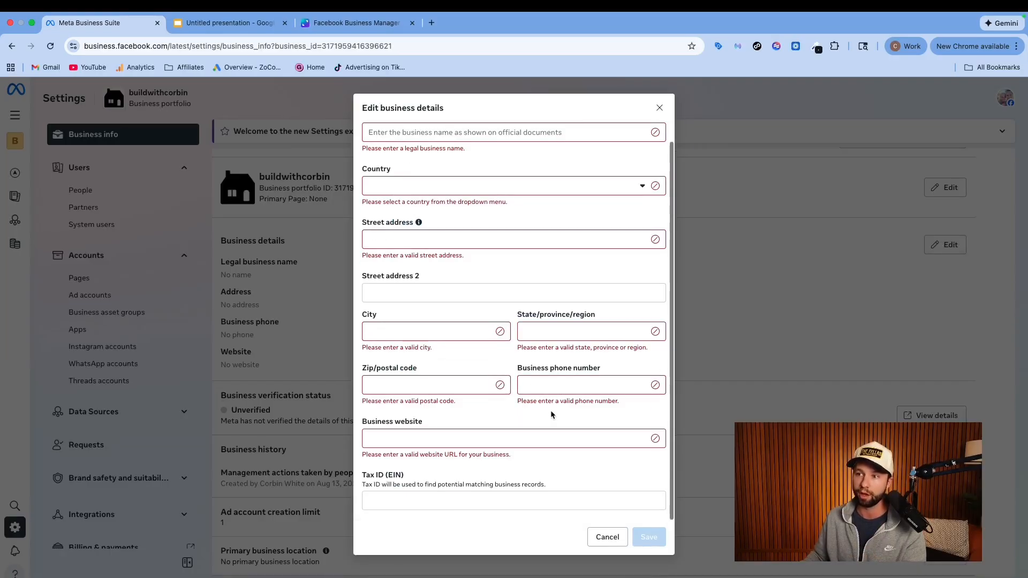
{"action": "scroll", "coordinate": [537, 407], "scroll_direction": "up", "scroll_amount": 1}
{"action": "scroll", "coordinate": [537, 407], "scroll_direction": "down", "scroll_amount": 1}
{"action": "left_click", "coordinate": [389, 497]}
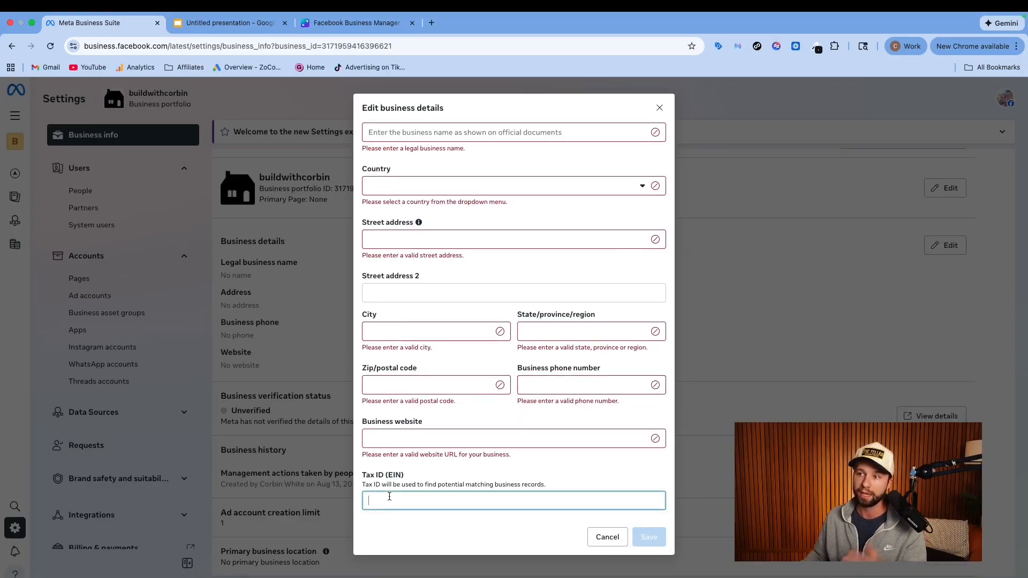
{"action": "scroll", "coordinate": [403, 468], "scroll_direction": "up", "scroll_amount": 1}
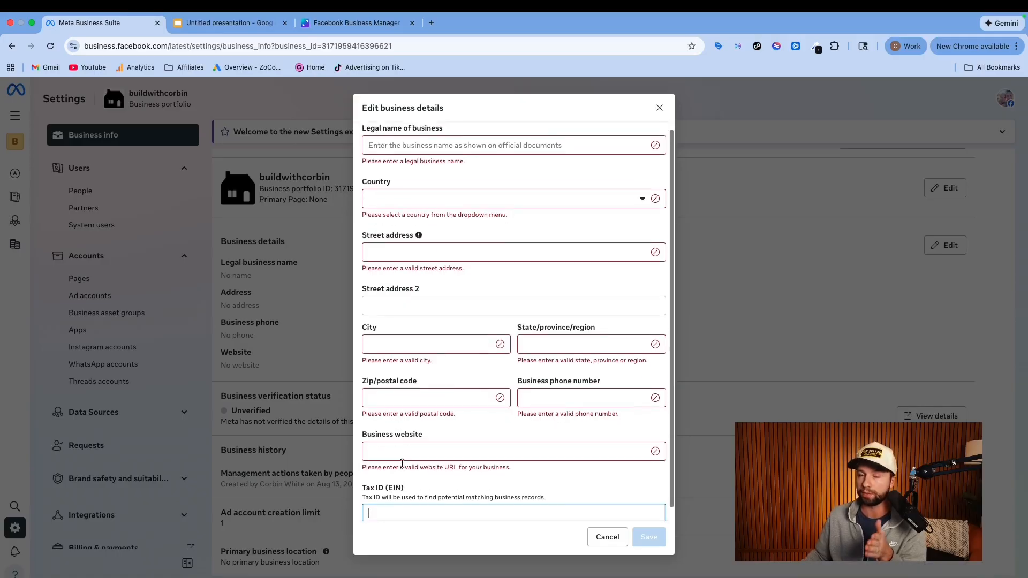
{"action": "scroll", "coordinate": [403, 467], "scroll_direction": "down", "scroll_amount": 1}
{"action": "scroll", "coordinate": [404, 469], "scroll_direction": "up", "scroll_amount": 1}
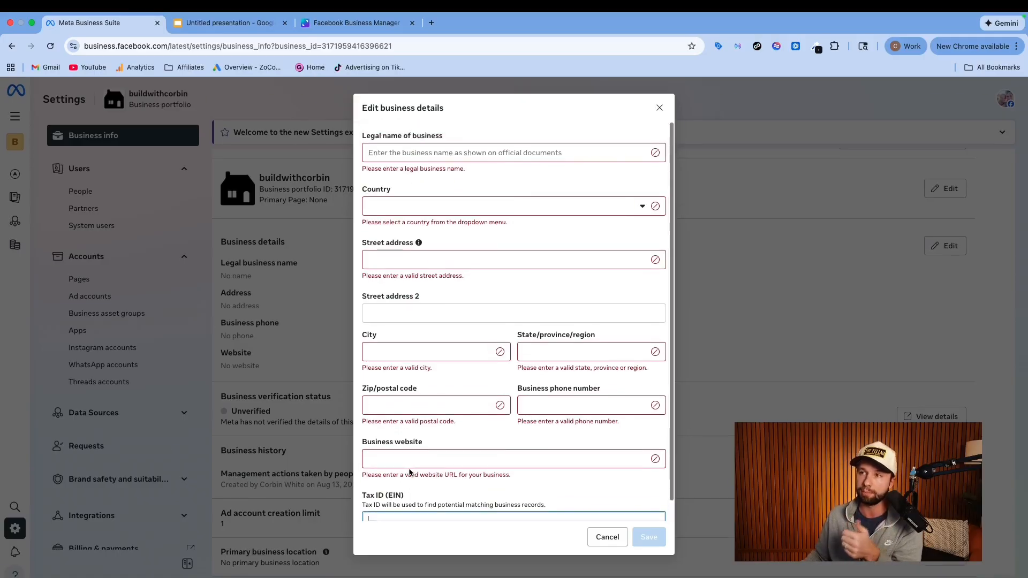
{"action": "scroll", "coordinate": [410, 472], "scroll_direction": "down", "scroll_amount": 1}
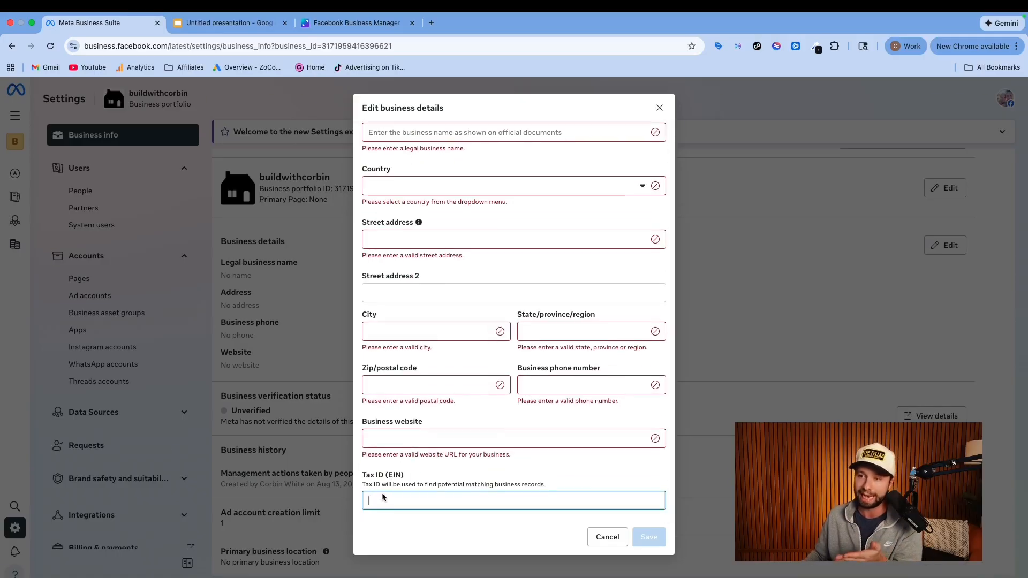
{"action": "scroll", "coordinate": [389, 490], "scroll_direction": "up", "scroll_amount": 1}
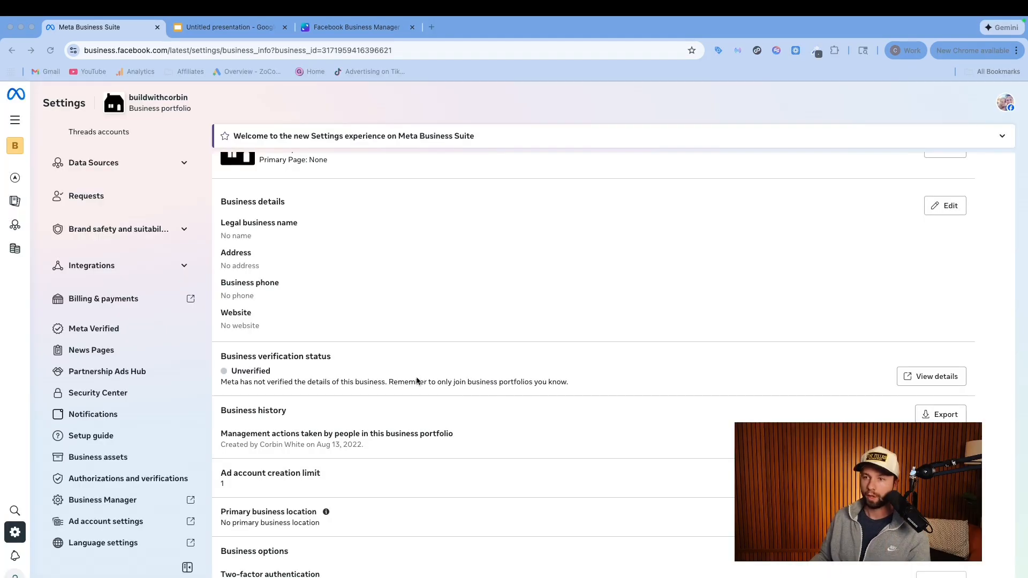
{"action": "scroll", "coordinate": [417, 381], "scroll_direction": "down", "scroll_amount": 4}
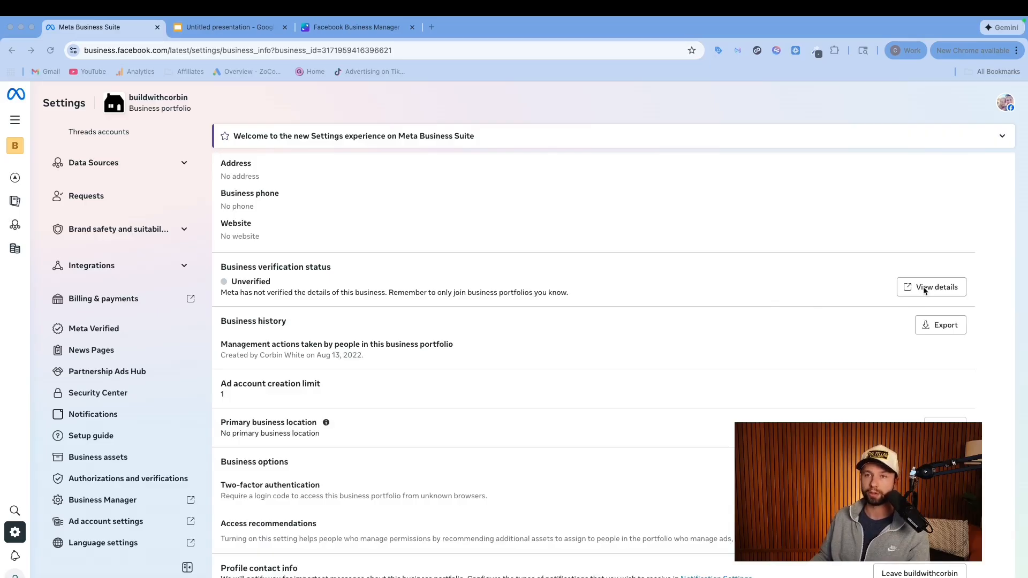
Open the details of the portfolio's business verification status
{"action": "left_click", "coordinate": [107, 407]}
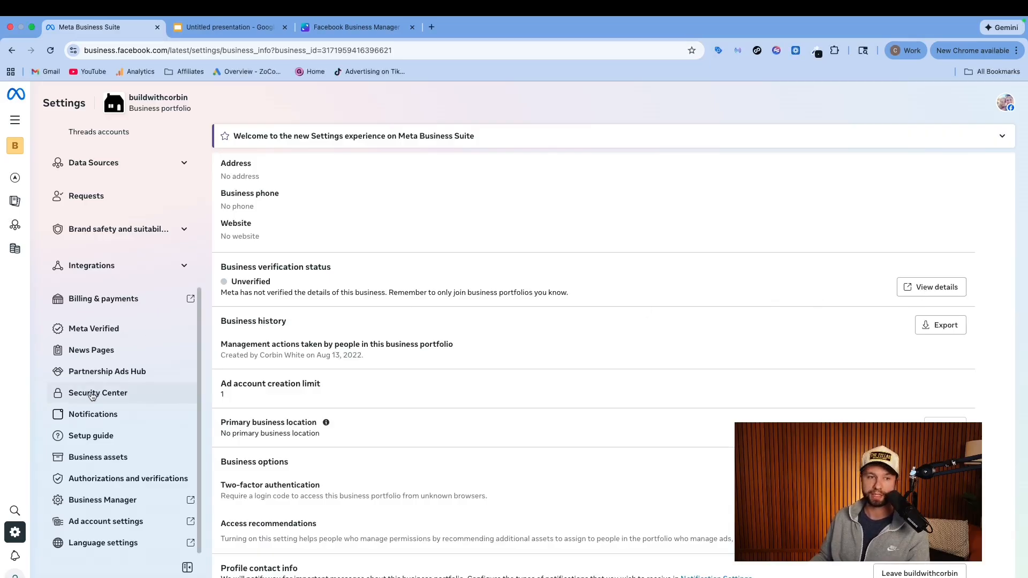
{"action": "scroll", "coordinate": [323, 417], "scroll_direction": "down", "scroll_amount": 3}
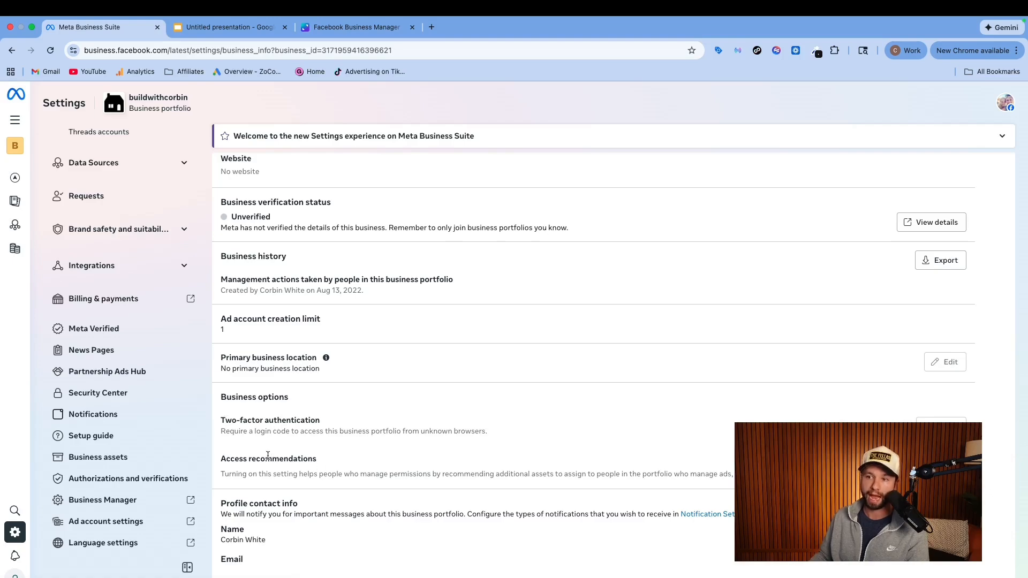
{"action": "scroll", "coordinate": [268, 455], "scroll_direction": "up", "scroll_amount": 4}
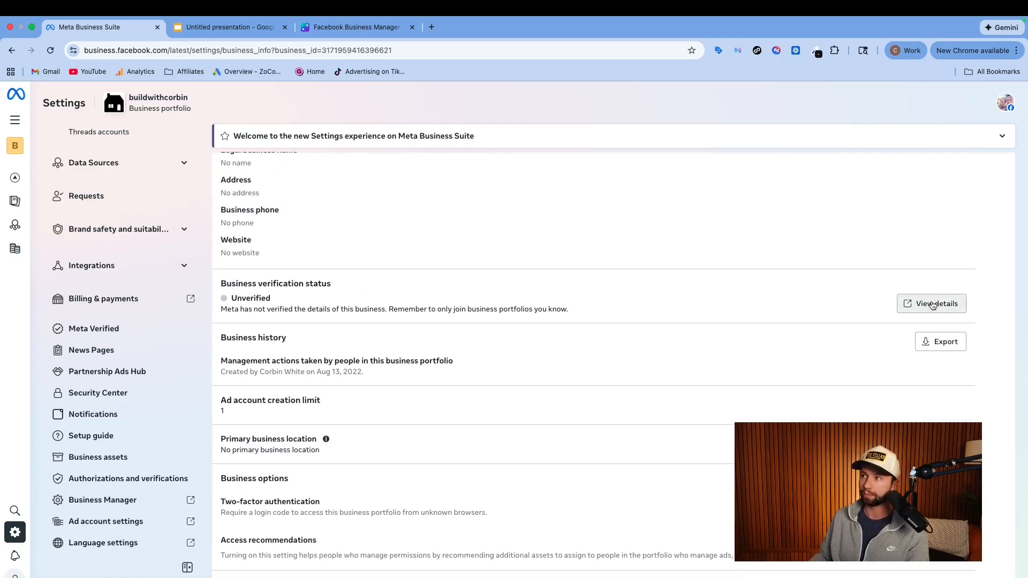
{"action": "left_click", "coordinate": [932, 304]}
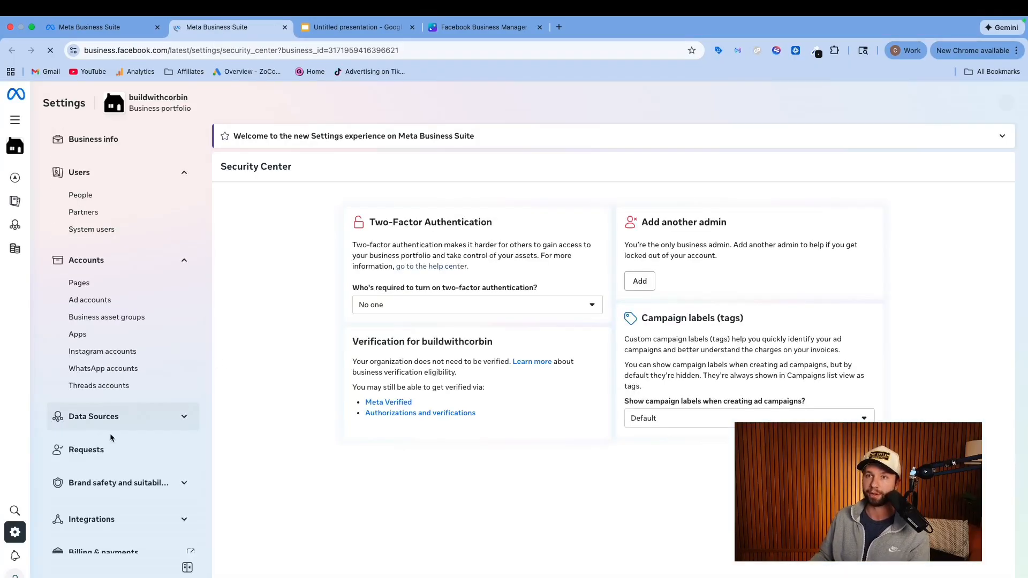
Require Everyone to turn on two-factor authentication in the Security Center
{"action": "scroll", "coordinate": [111, 438], "scroll_direction": "down", "scroll_amount": 5}
{"action": "scroll", "coordinate": [101, 395], "scroll_direction": "up", "scroll_amount": 4}
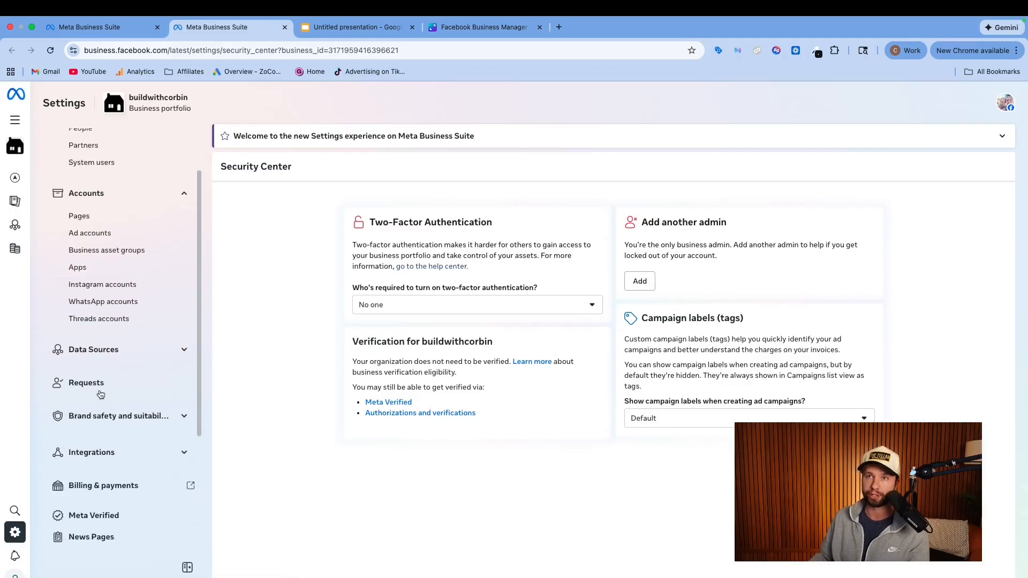
{"action": "scroll", "coordinate": [96, 321], "scroll_direction": "up", "scroll_amount": 2}
{"action": "scroll", "coordinate": [92, 268], "scroll_direction": "down", "scroll_amount": 4}
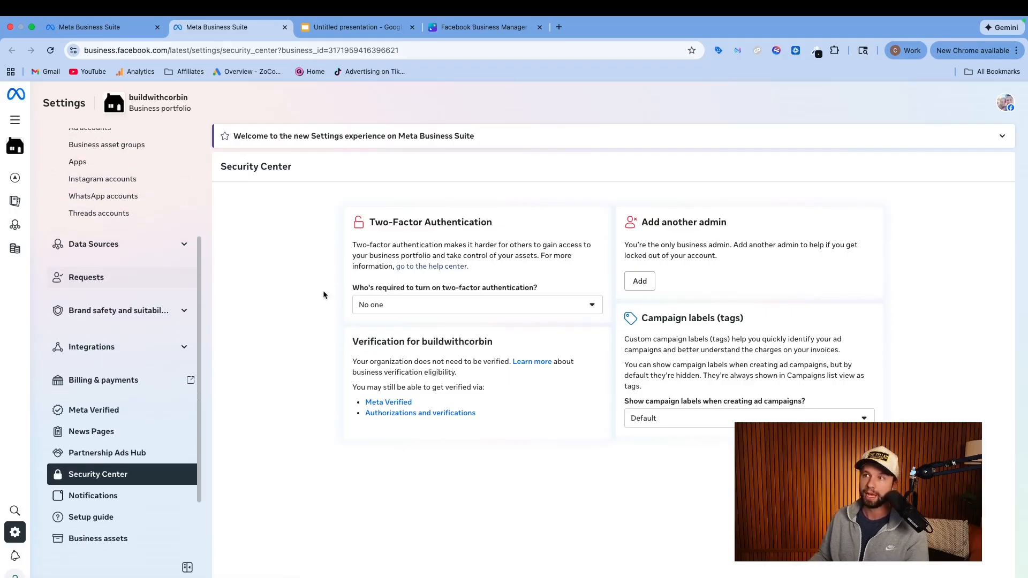
{"action": "left_click", "coordinate": [411, 306]}
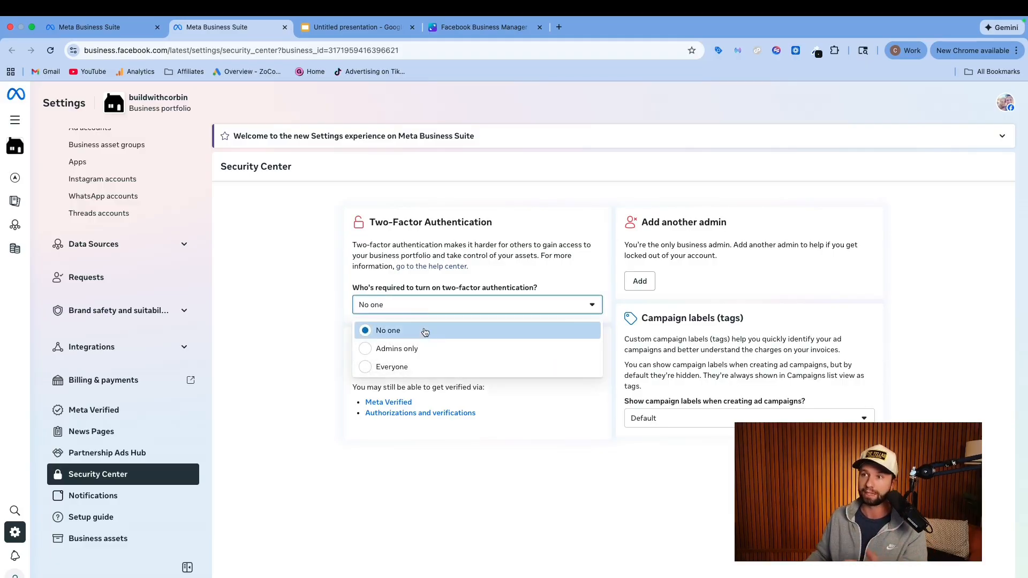
{"action": "left_click", "coordinate": [375, 368]}
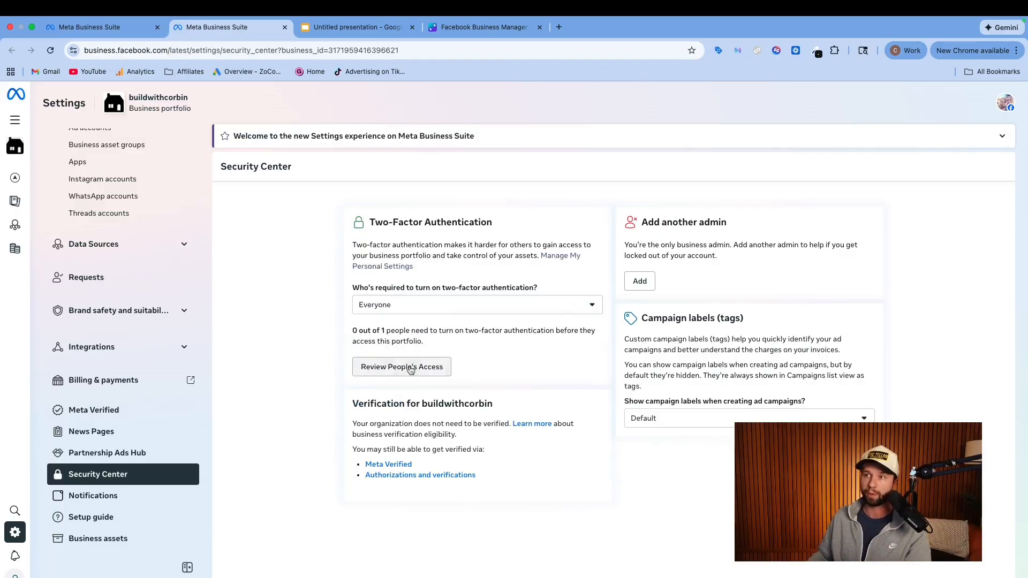
Review people's access to the business portfolio and return to the Security Center
{"action": "left_click", "coordinate": [387, 373]}
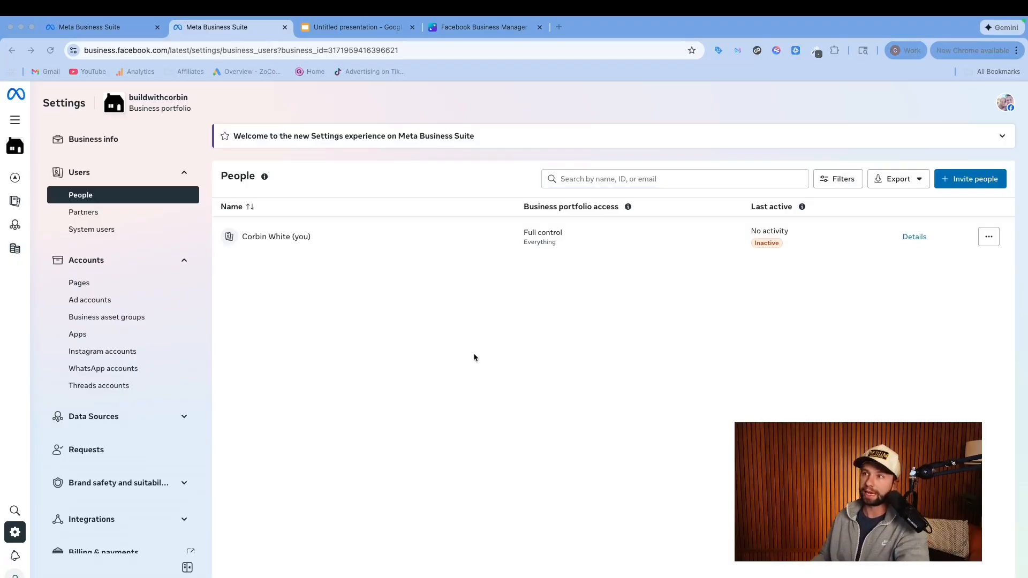
{"action": "scroll", "coordinate": [133, 421], "scroll_direction": "down", "scroll_amount": 1}
{"action": "scroll", "coordinate": [133, 417], "scroll_direction": "down", "scroll_amount": 5}
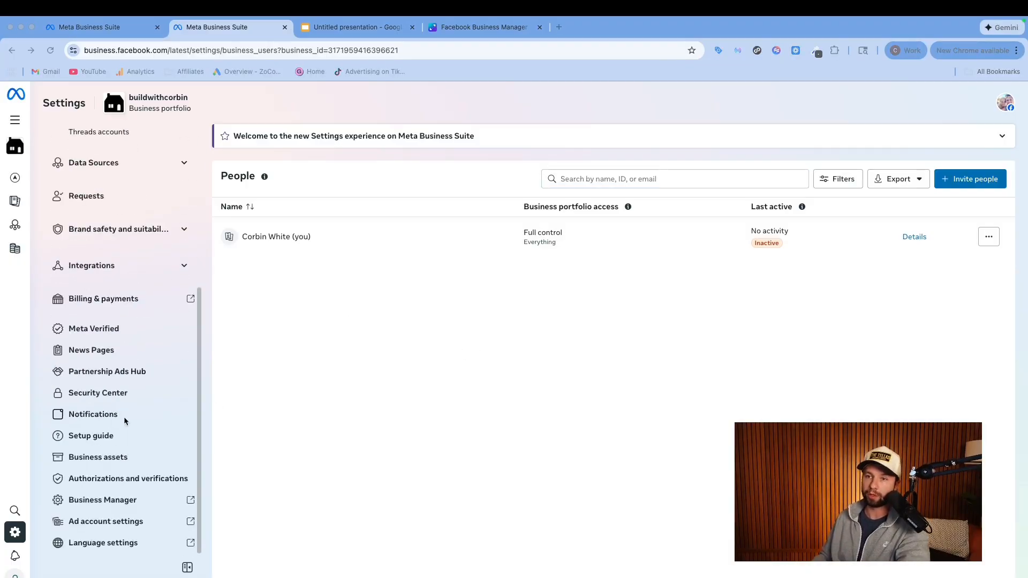
{"action": "left_click", "coordinate": [86, 394]}
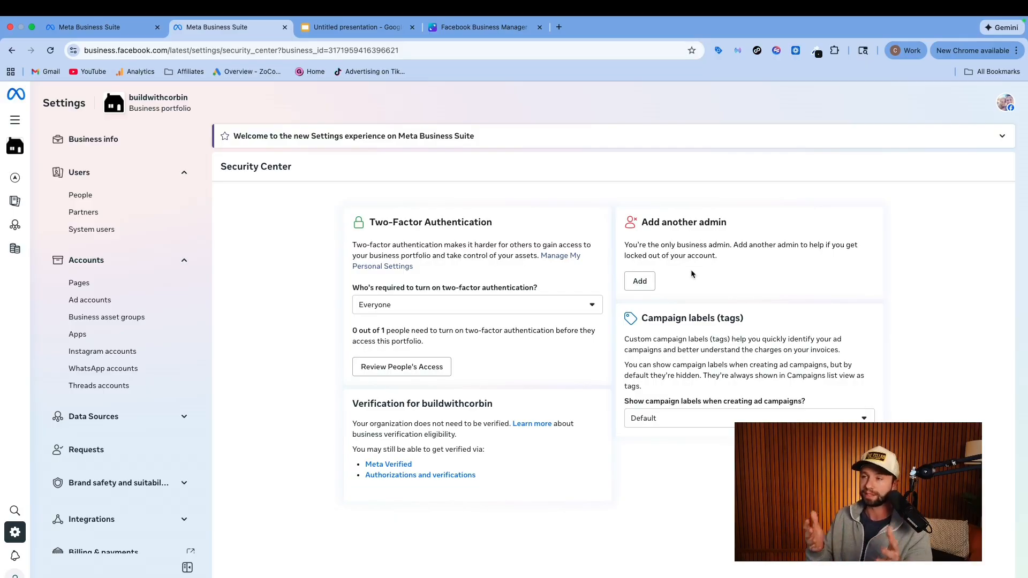
Examine how to add another admin or invite people to the portfolio, and view the management options for the existing member
{"action": "left_click", "coordinate": [639, 281]}
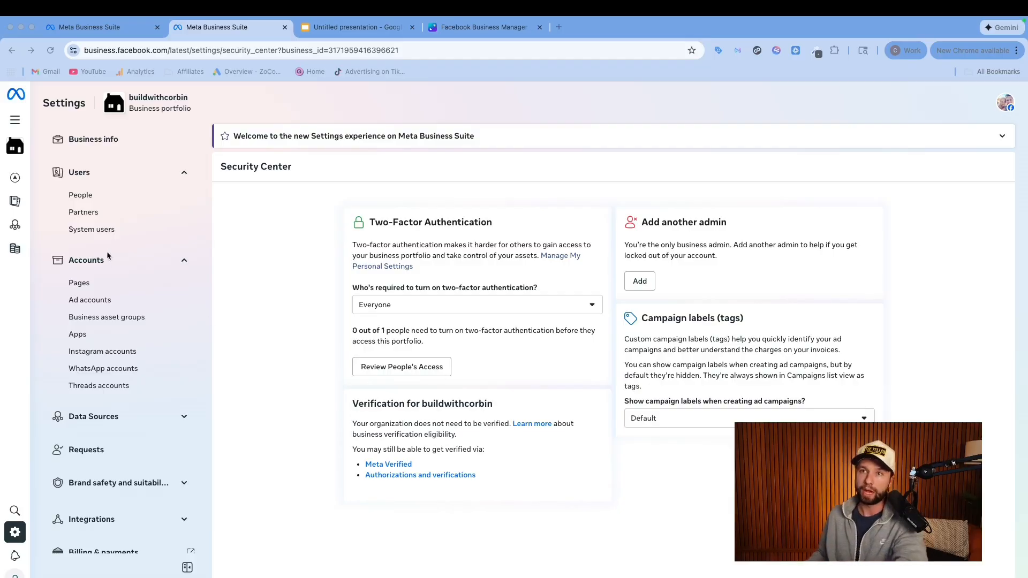
{"action": "left_click", "coordinate": [98, 199]}
{"action": "left_click", "coordinate": [83, 196]}
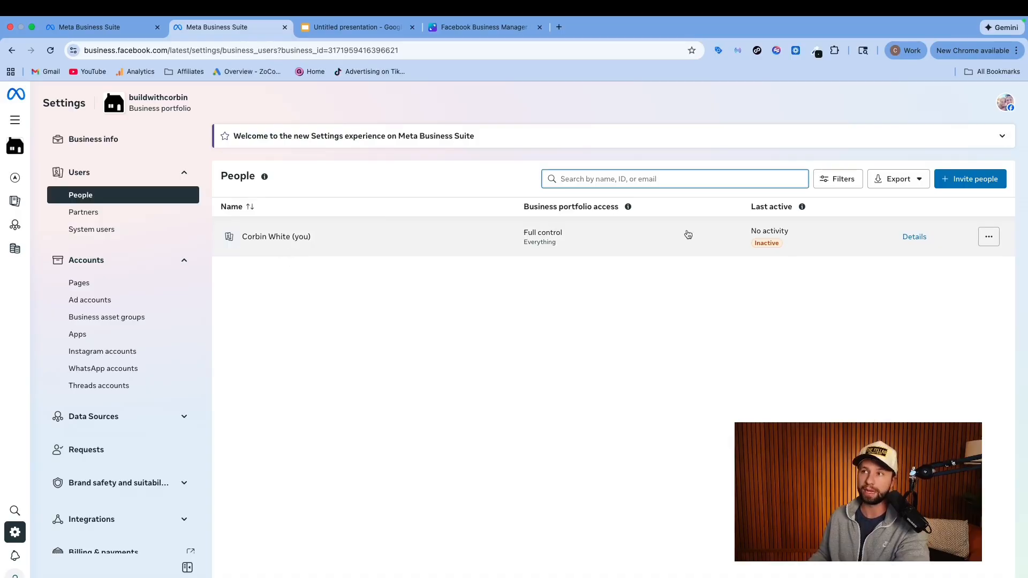
{"action": "left_click", "coordinate": [990, 185]}
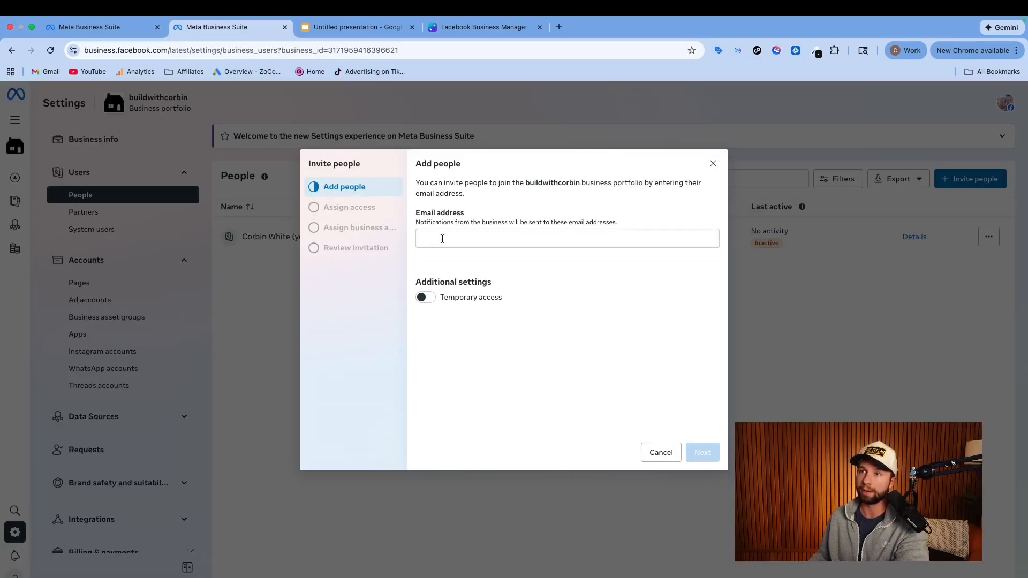
{"action": "left_click", "coordinate": [661, 452]}
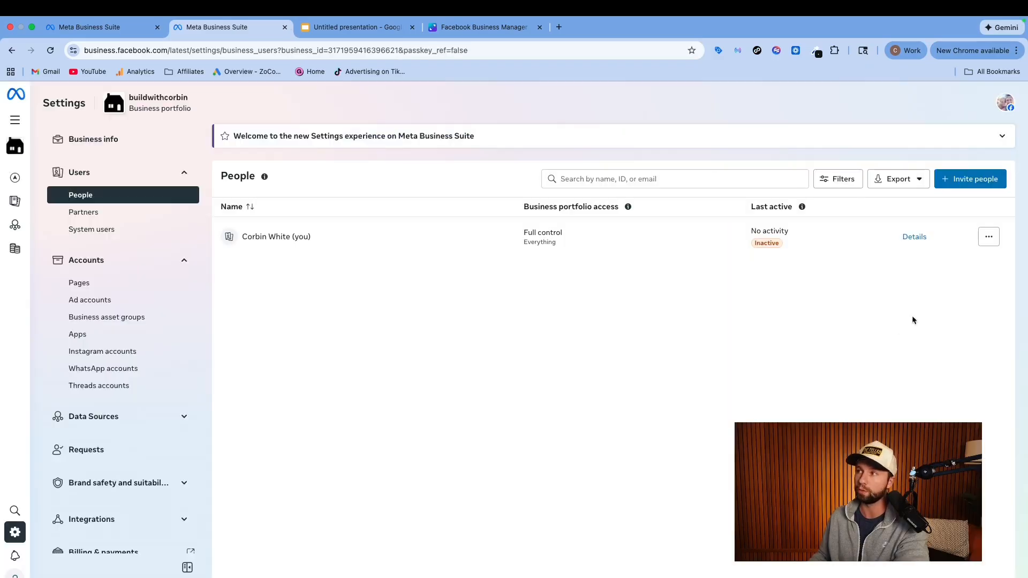
{"action": "left_click", "coordinate": [988, 242]}
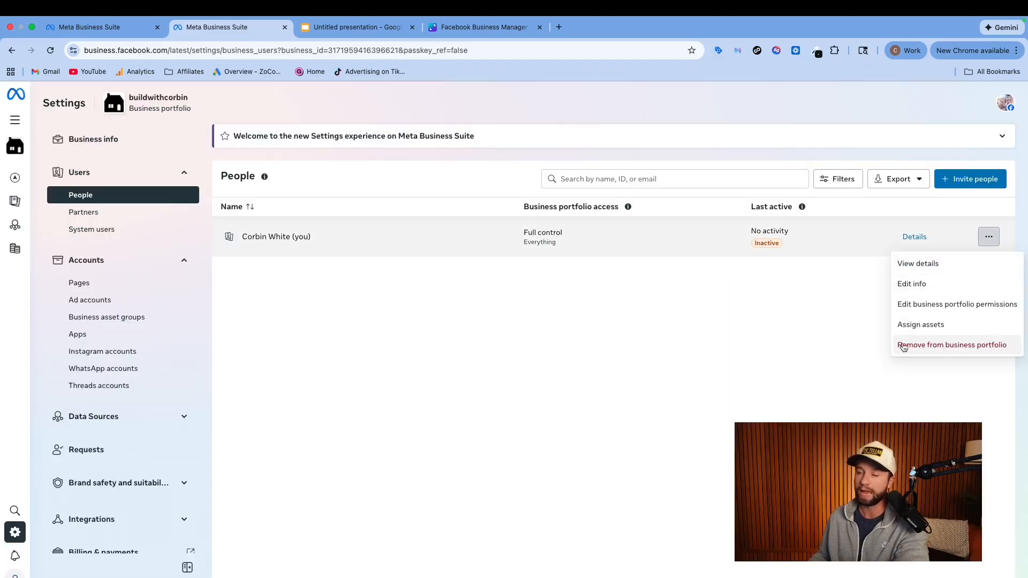
{"action": "left_click", "coordinate": [575, 356]}
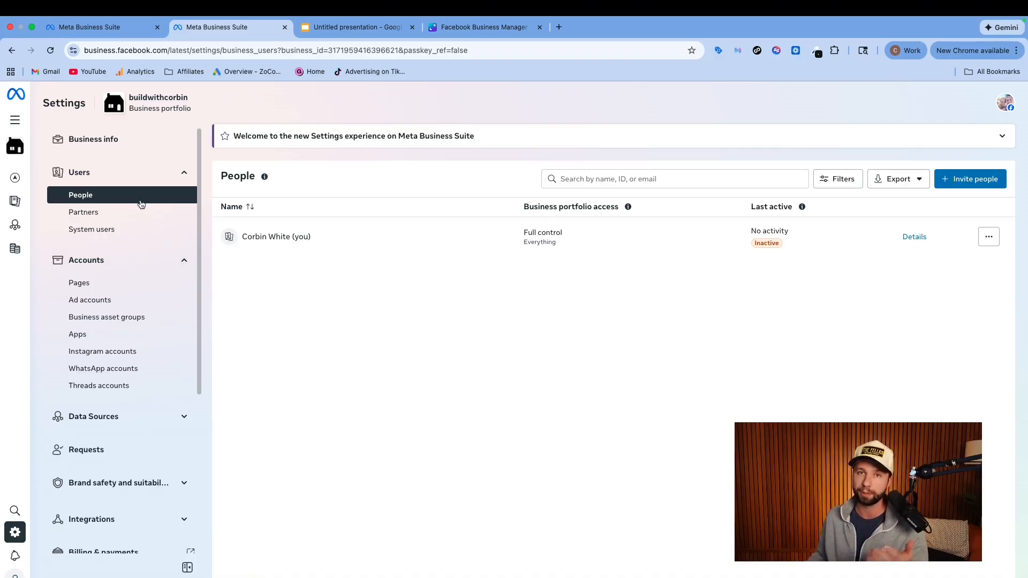
Open the portfolio's Pages settings, examine the form for creating a new Facebook Page, and close it without filling it in
{"action": "left_click", "coordinate": [99, 290]}
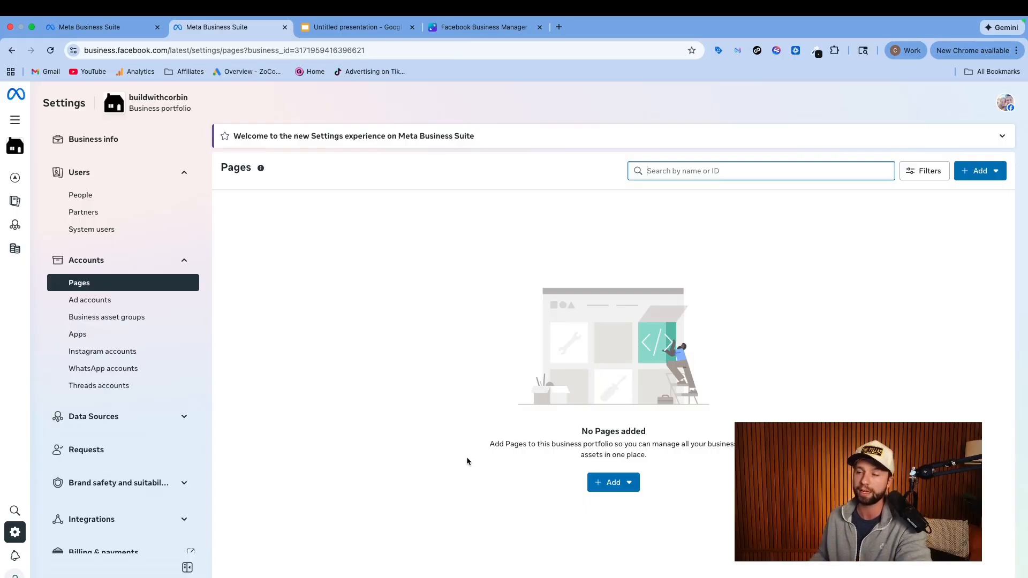
{"action": "left_click", "coordinate": [622, 485]}
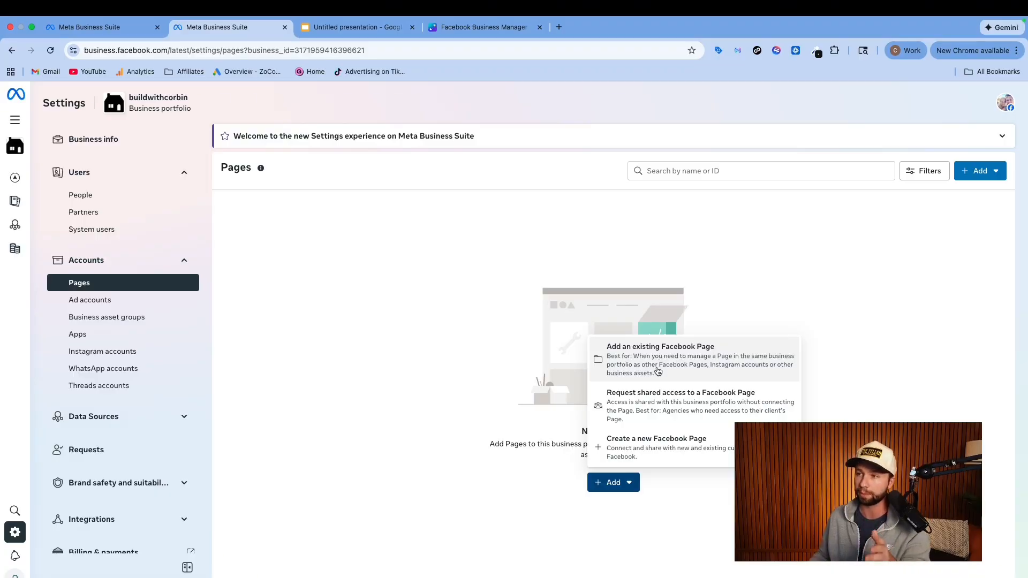
{"action": "left_click", "coordinate": [649, 456]}
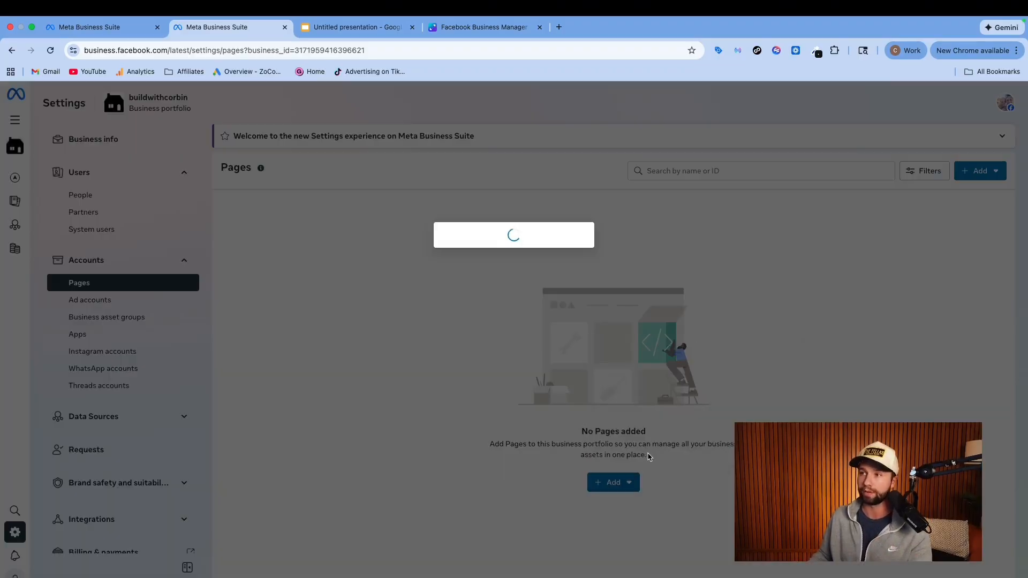
{"action": "scroll", "coordinate": [517, 270], "scroll_direction": "down", "scroll_amount": 1}
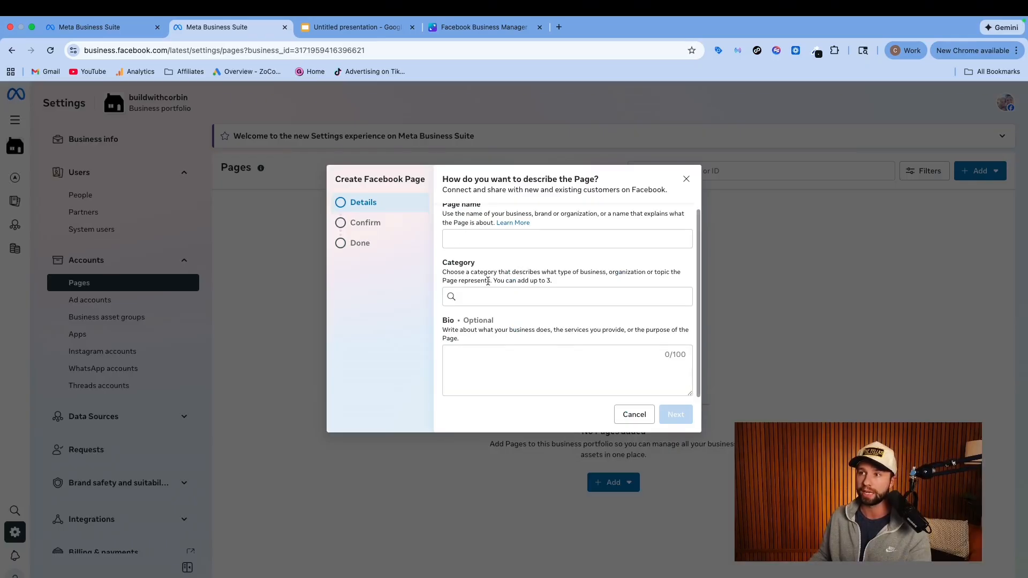
{"action": "scroll", "coordinate": [488, 281], "scroll_direction": "up", "scroll_amount": 1}
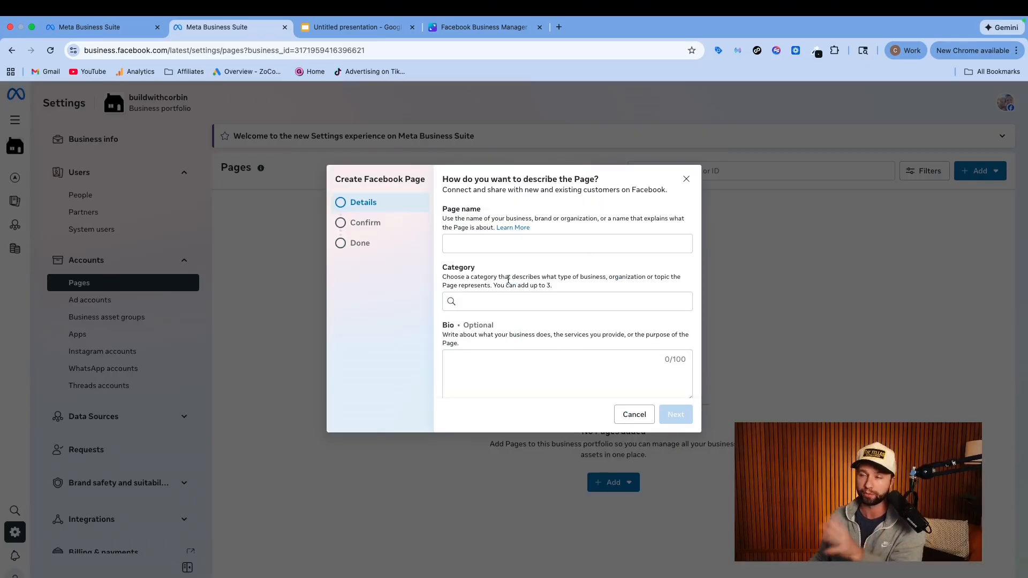
{"action": "left_click", "coordinate": [685, 178]}
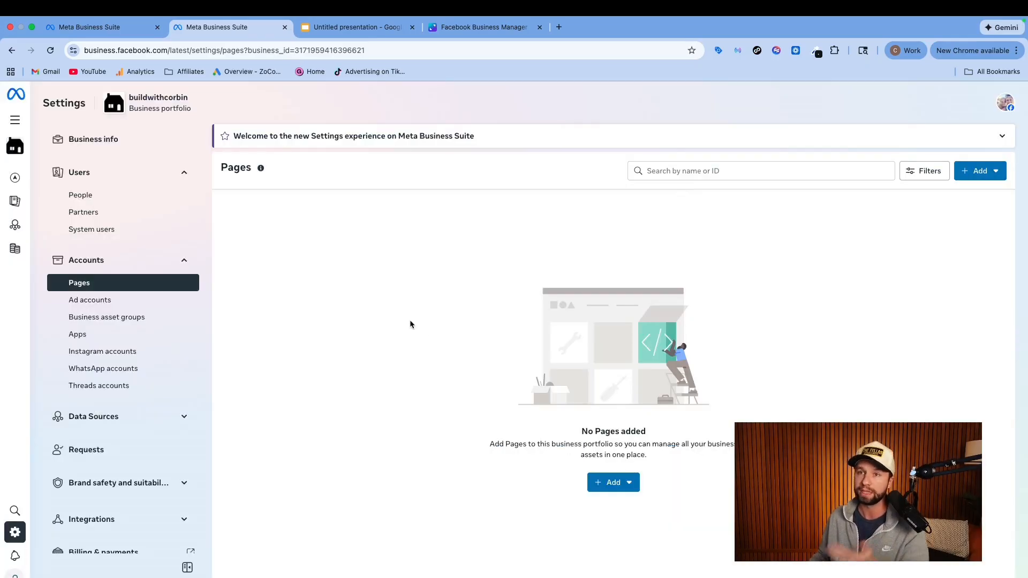
Start adding an existing Facebook Page to the portfolio and check where Pages are found in Facebook's menu in the incognito window
{"action": "left_click", "coordinate": [603, 483]}
{"action": "left_click", "coordinate": [664, 364]}
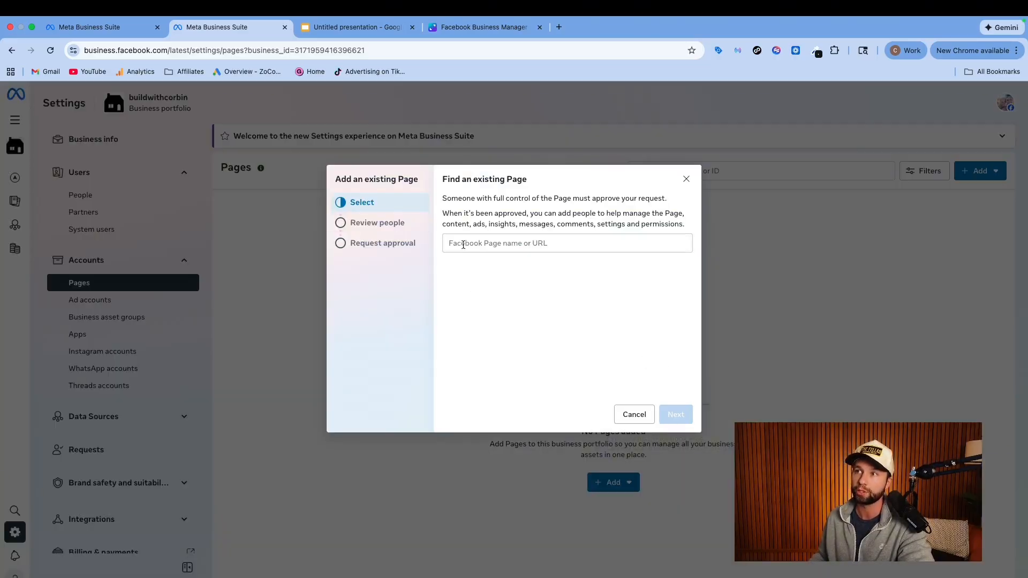
{"action": "left_click", "coordinate": [464, 244]}
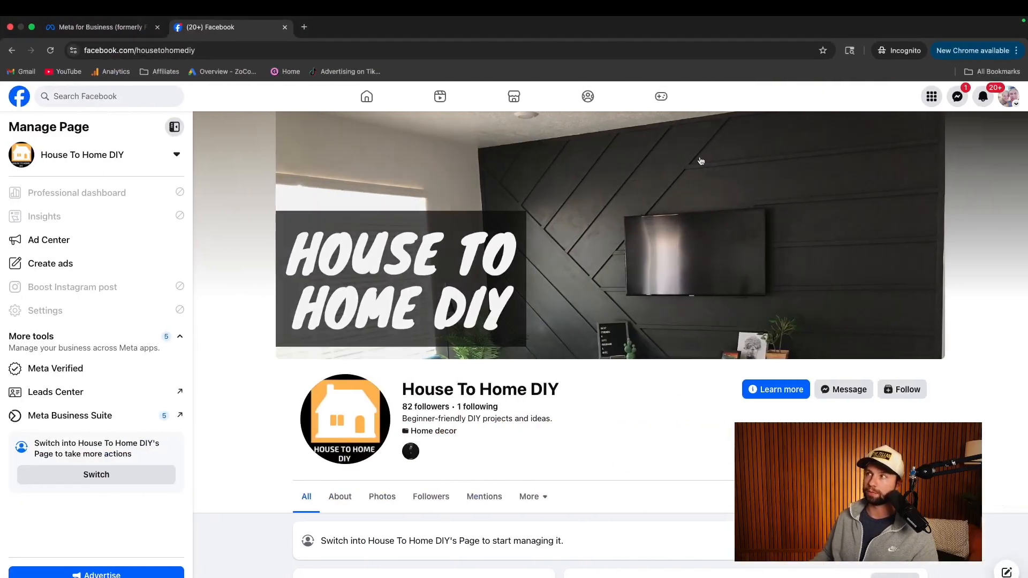
{"action": "left_click", "coordinate": [932, 96]}
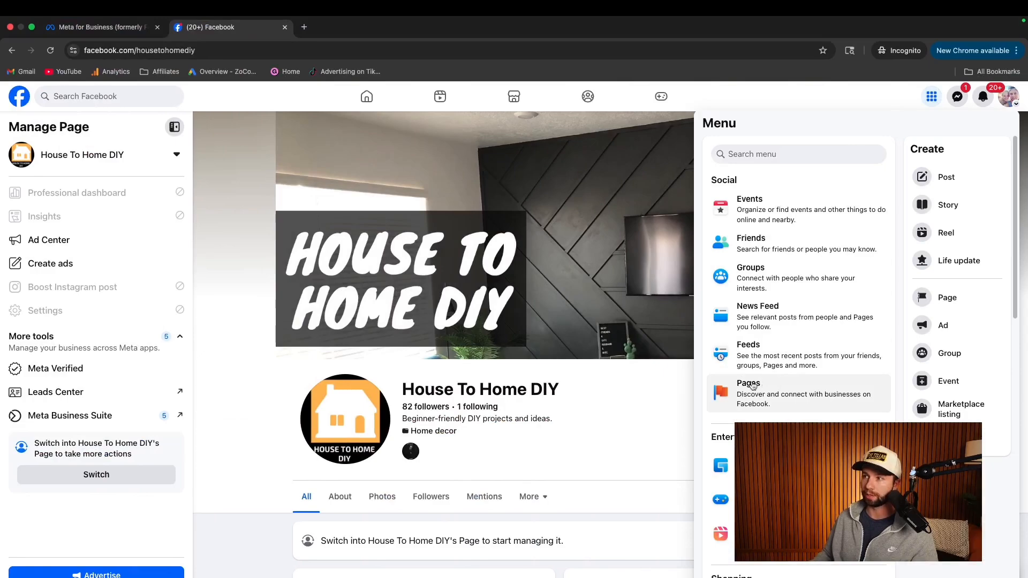
{"action": "left_click", "coordinate": [237, 184]}
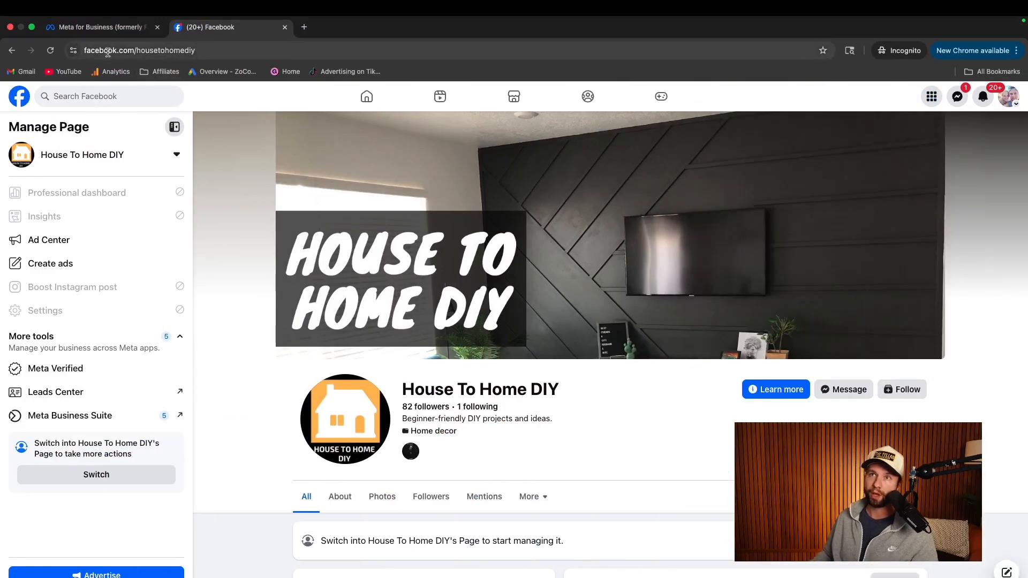
Copy the Page's URL facebook.com/housetohomediy, look the Page up by it in Meta Business Suite and select House To Home DIY
{"action": "left_click", "coordinate": [208, 50]}
{"action": "key", "text": "super+c"}
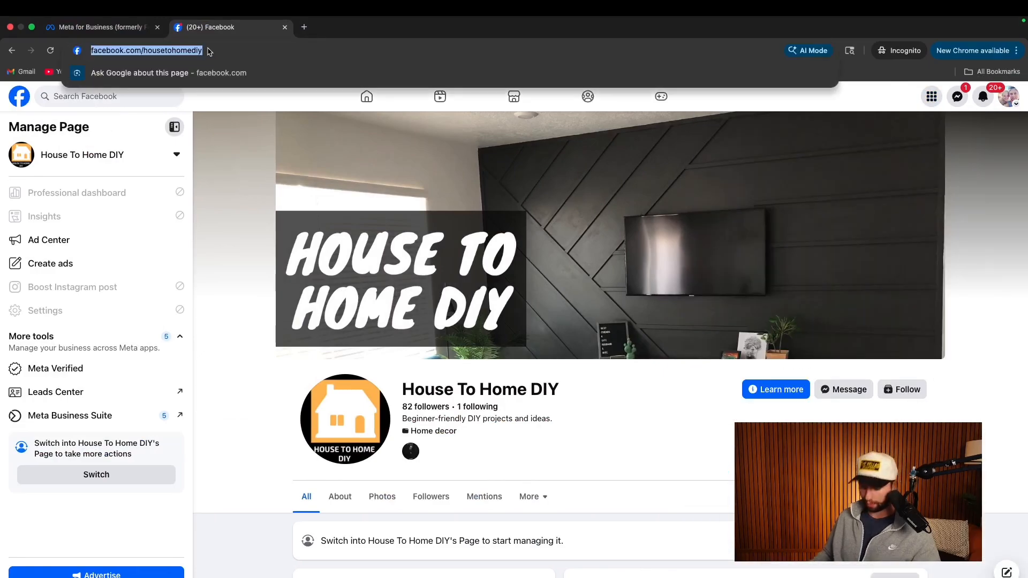
{"action": "key", "text": "ctrl+Left"}
{"action": "left_click", "coordinate": [482, 244]}
{"action": "key", "text": "super+v"}
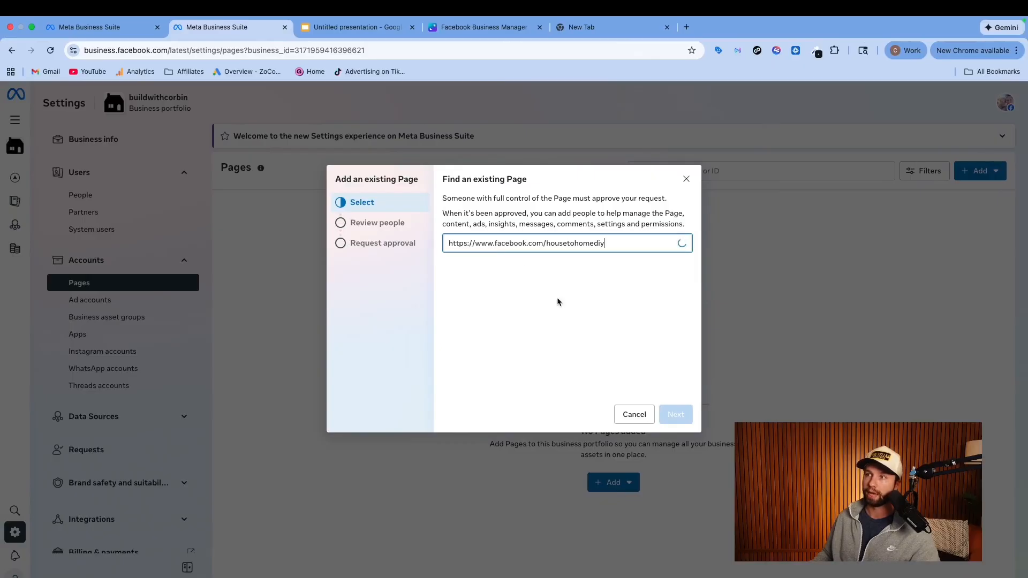
{"action": "left_click", "coordinate": [552, 278]}
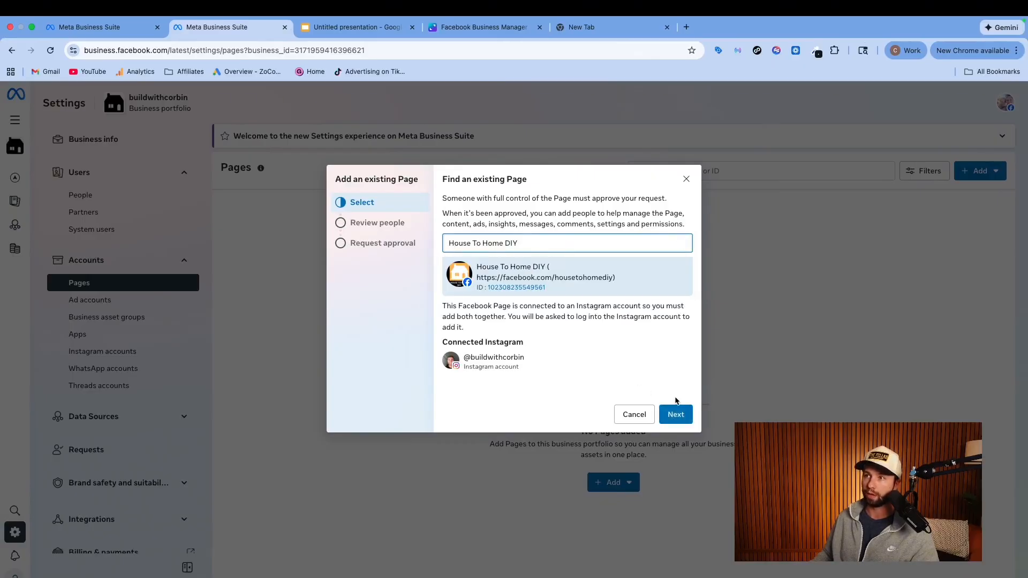
Review the people with Page access, agree to the terms and submit the request to add the Page and its connected Instagram account
{"action": "left_click", "coordinate": [674, 414]}
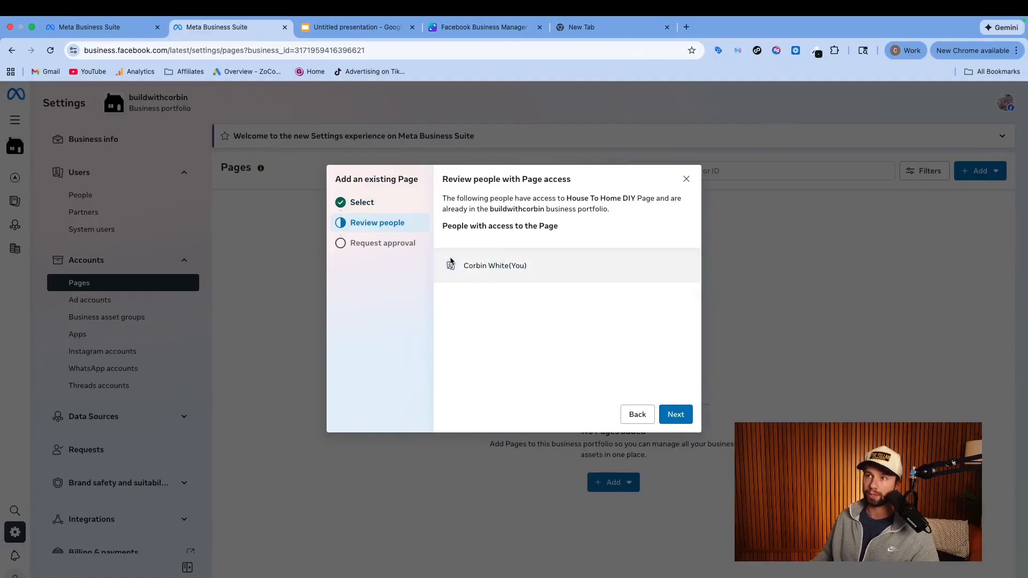
{"action": "left_click", "coordinate": [674, 413]}
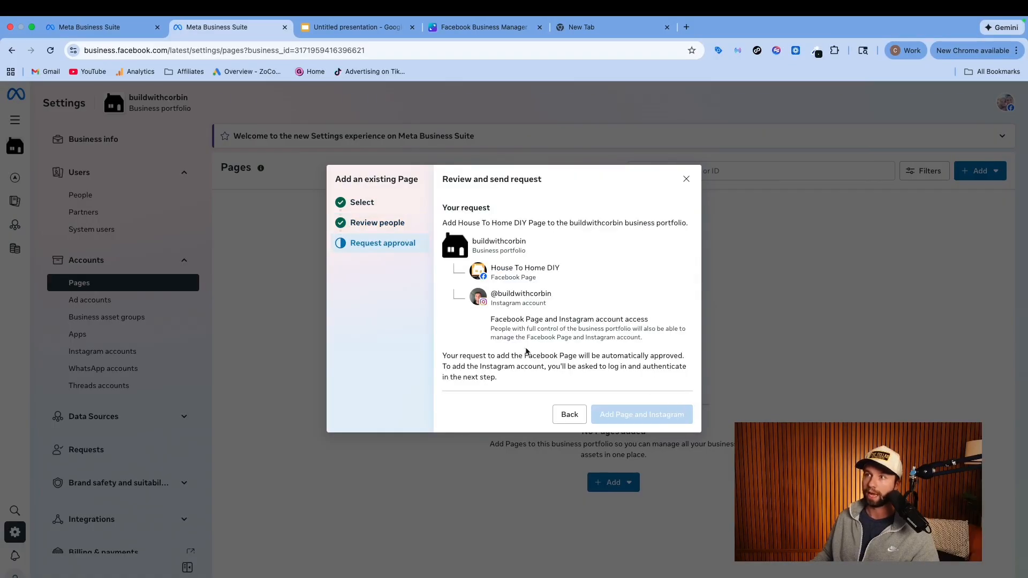
{"action": "scroll", "coordinate": [525, 351], "scroll_direction": "down", "scroll_amount": 2}
{"action": "left_click", "coordinate": [449, 370]}
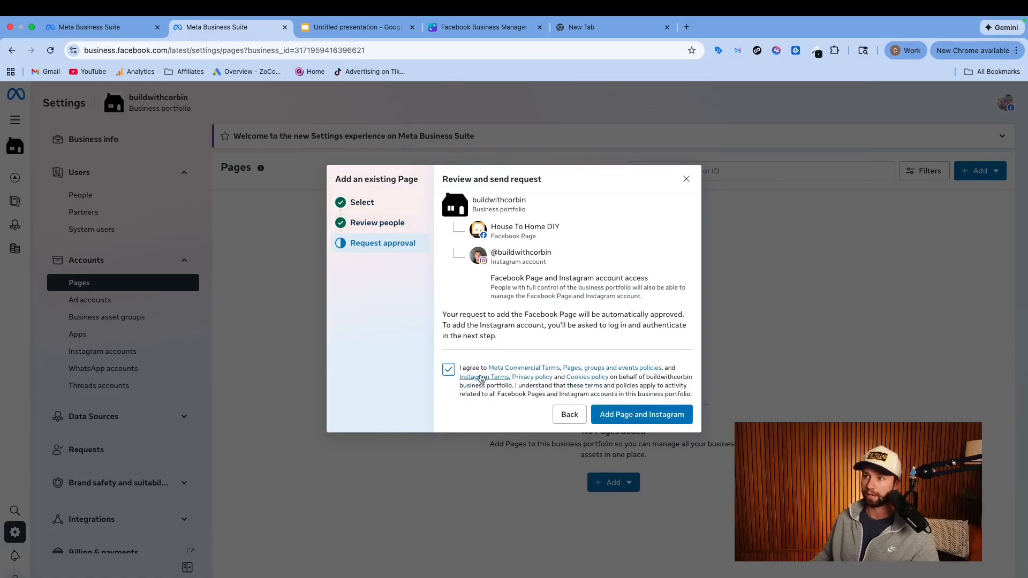
{"action": "left_click", "coordinate": [659, 415]}
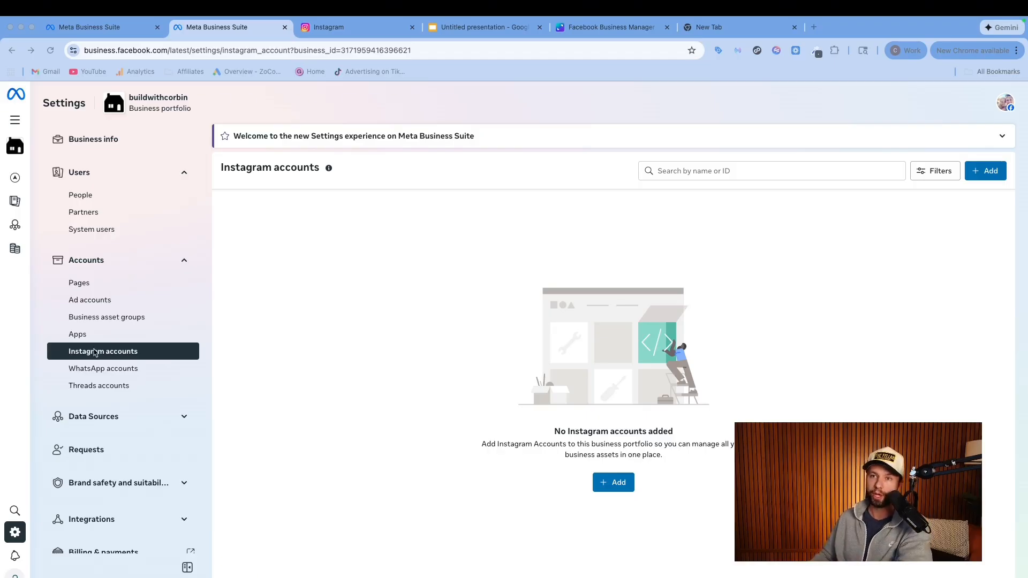
Examine how to add an Instagram account to the portfolio as far as the Instagram login page, and cancel
{"action": "left_click", "coordinate": [599, 482]}
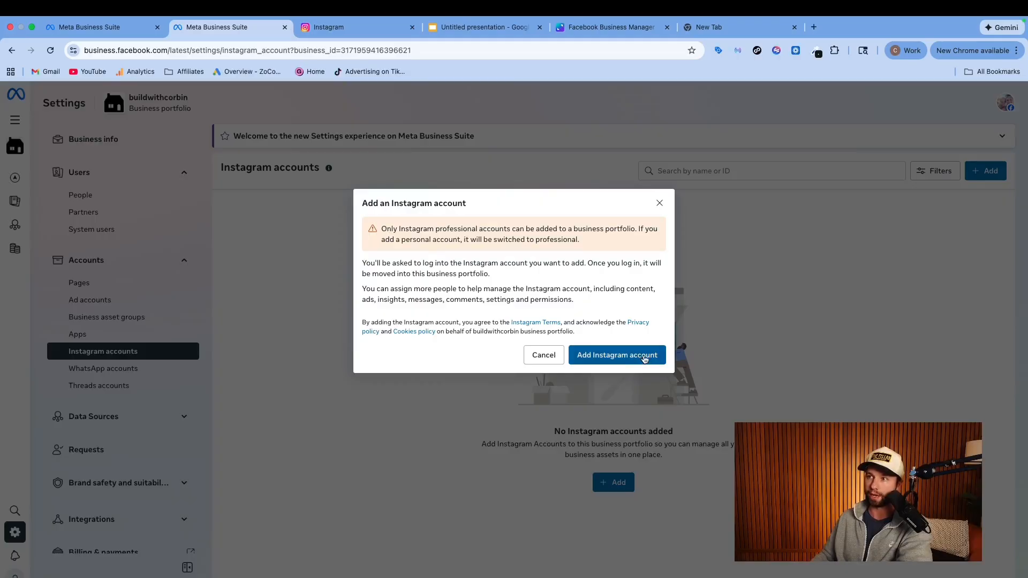
{"action": "left_click", "coordinate": [630, 360]}
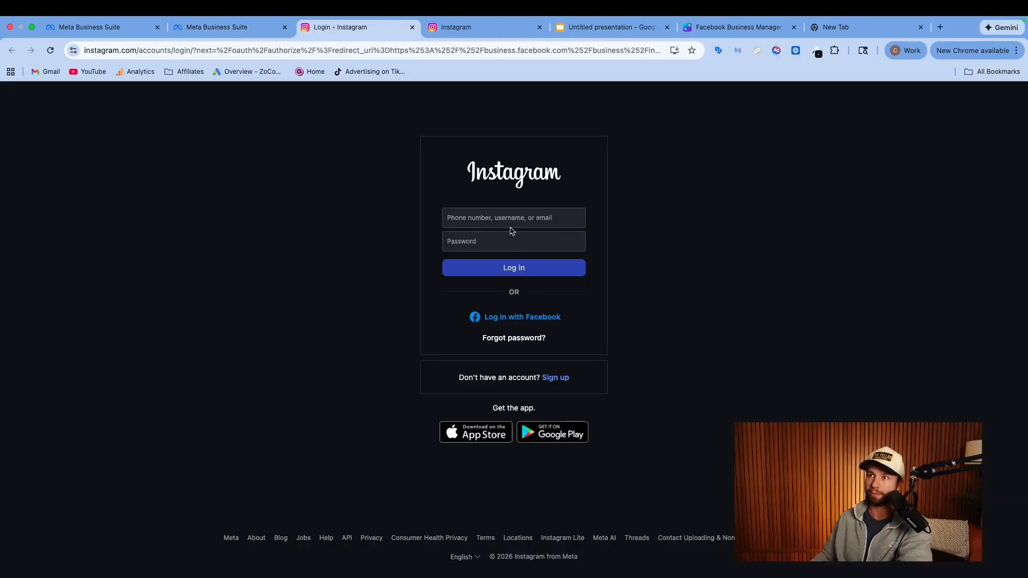
{"action": "left_click", "coordinate": [241, 33]}
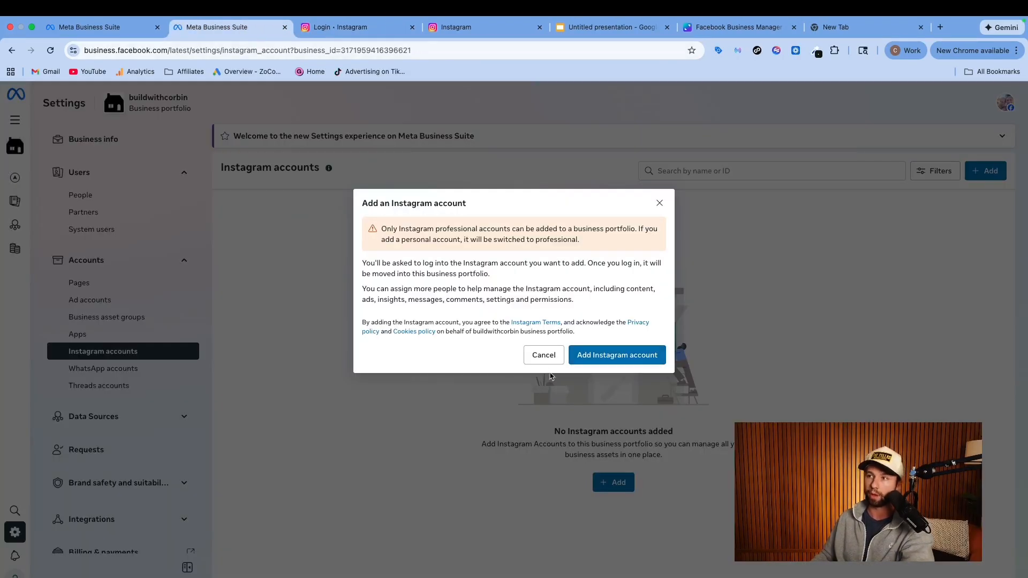
{"action": "left_click", "coordinate": [546, 361]}
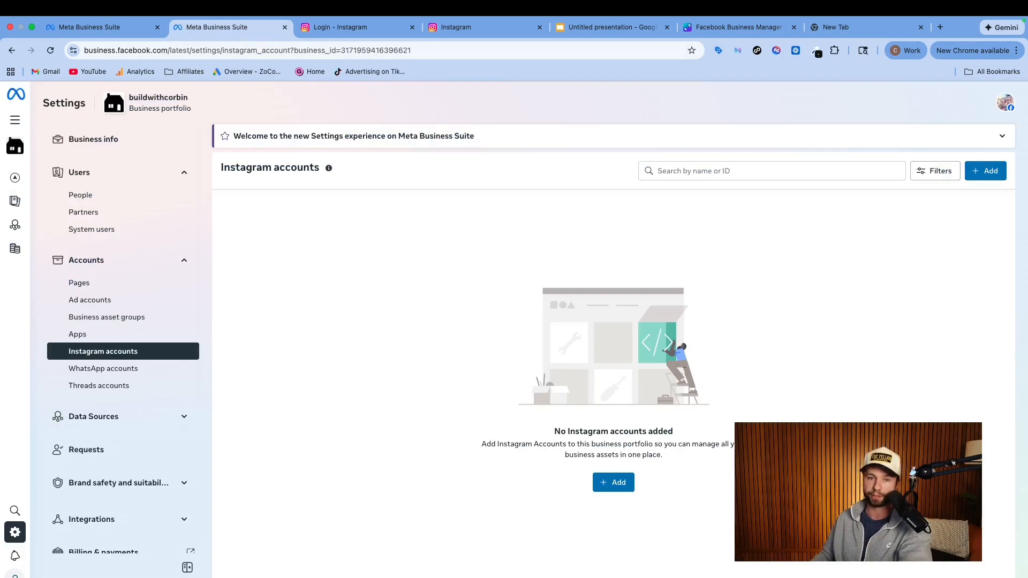
Set up a new ad account named HouseToHomeDIY with the (GMT-07:00) America/Denver time zone and USD currency, and agree to the terms
{"action": "left_click", "coordinate": [97, 307]}
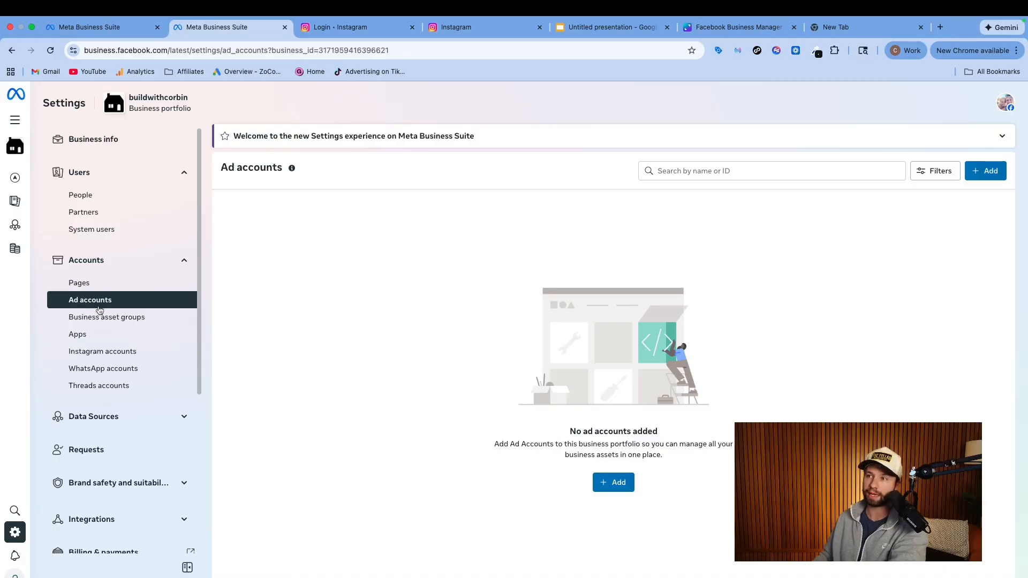
{"action": "left_click", "coordinate": [599, 479]}
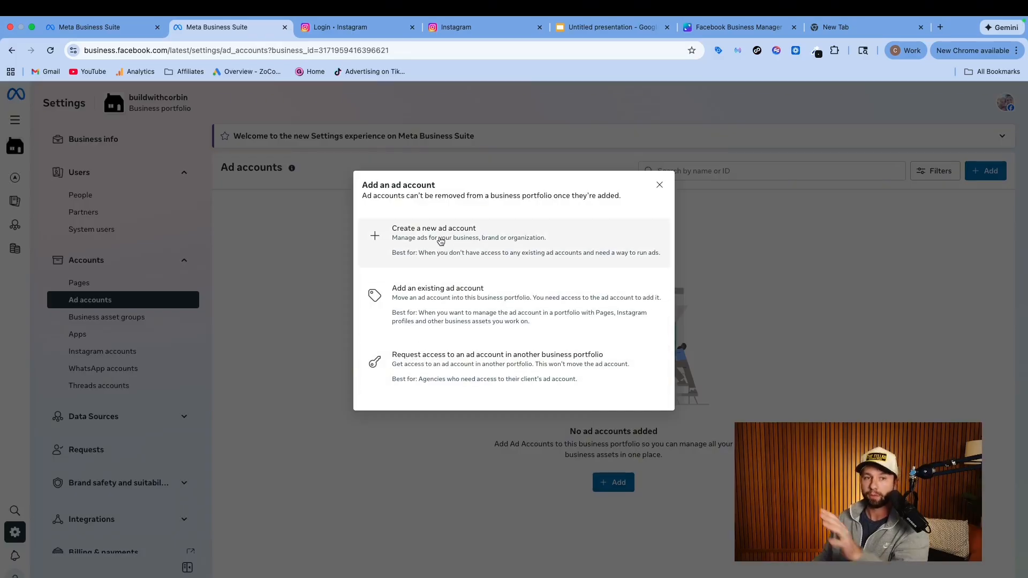
{"action": "left_click", "coordinate": [440, 241]}
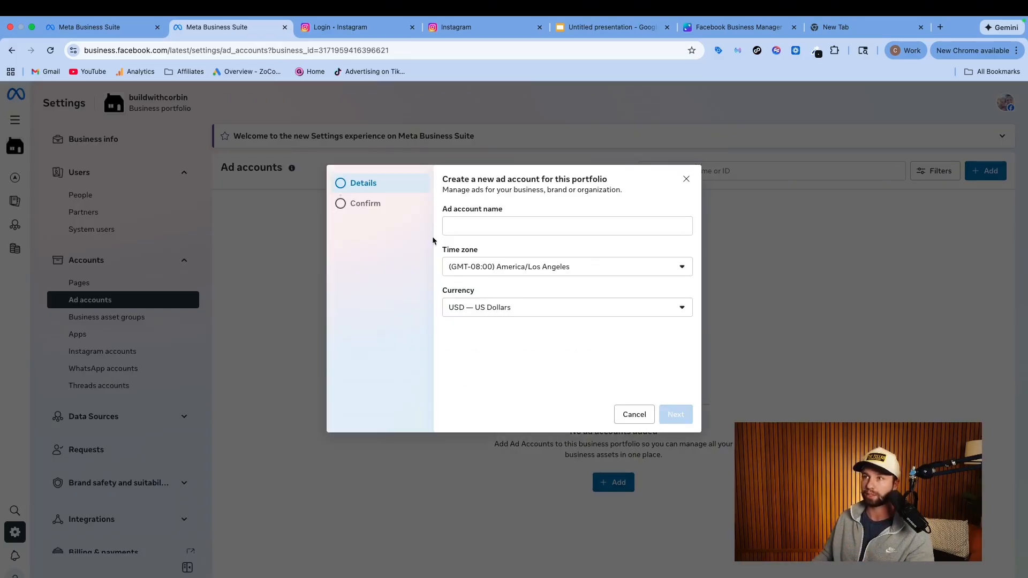
{"action": "left_click", "coordinate": [475, 225]}
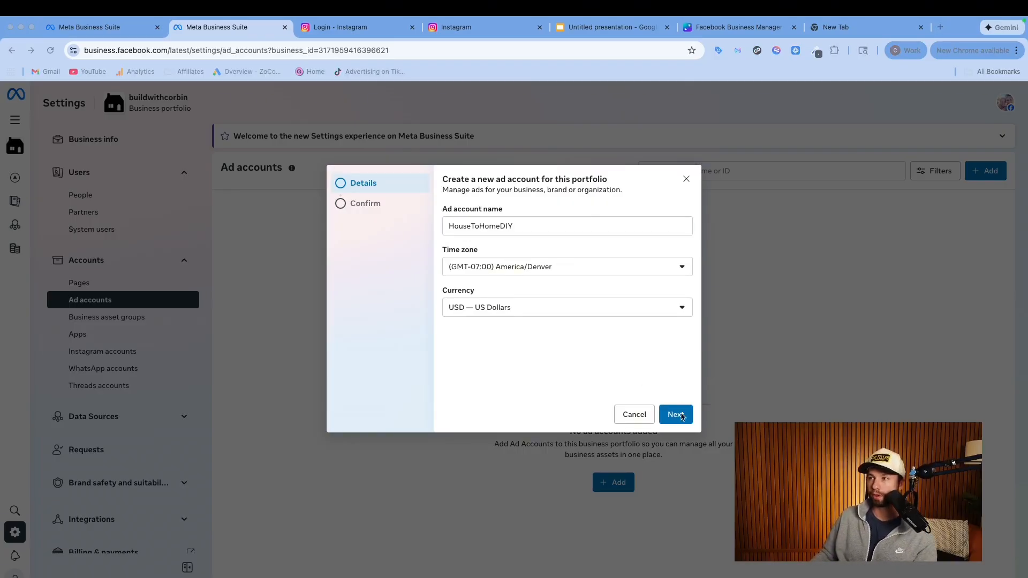
{"action": "left_click", "coordinate": [677, 416]}
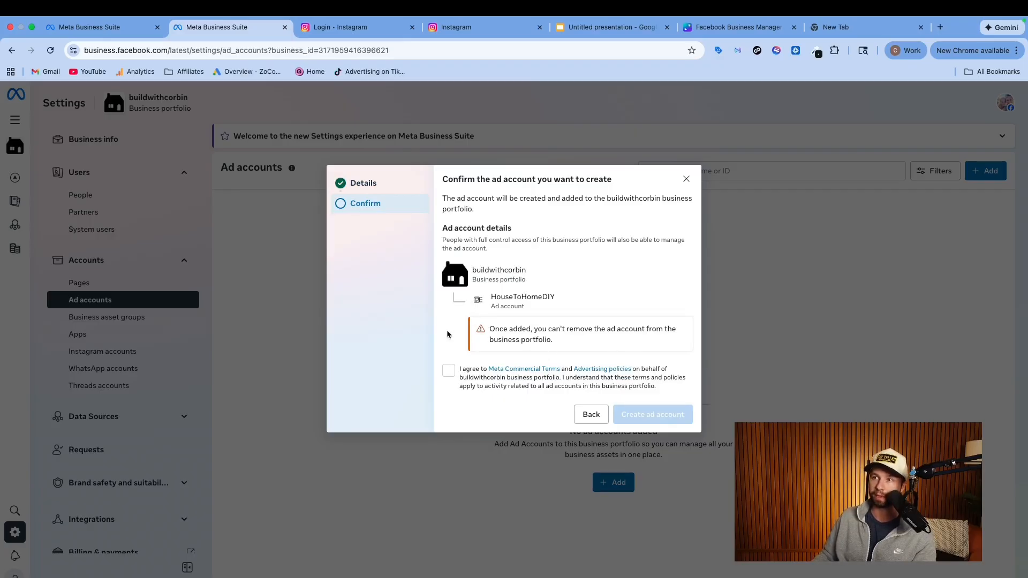
{"action": "left_click", "coordinate": [449, 372]}
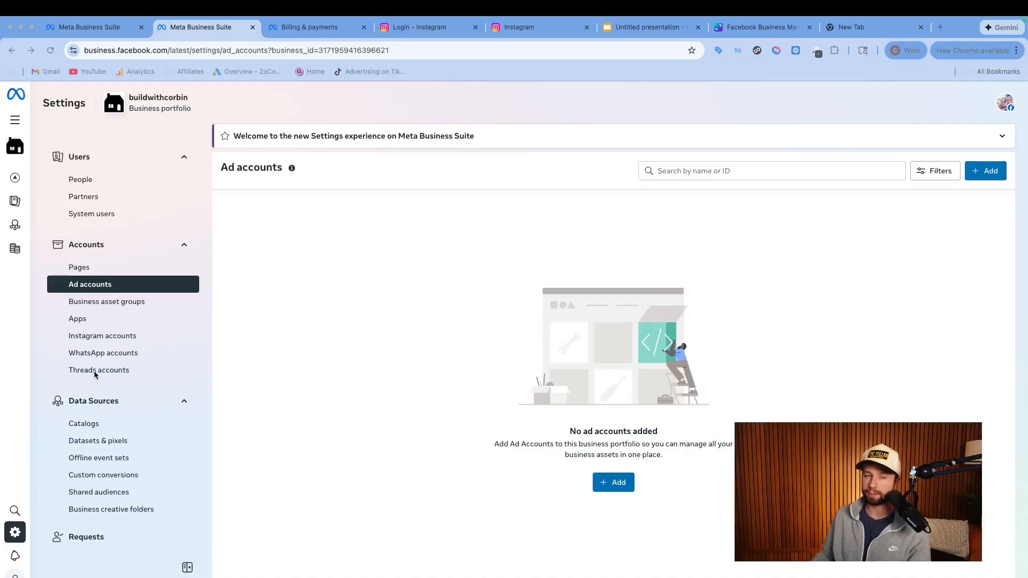
Start a new dataset in the portfolio's Datasets & pixels settings and name it Pixel 1
{"action": "scroll", "coordinate": [91, 375], "scroll_direction": "down", "scroll_amount": 3}
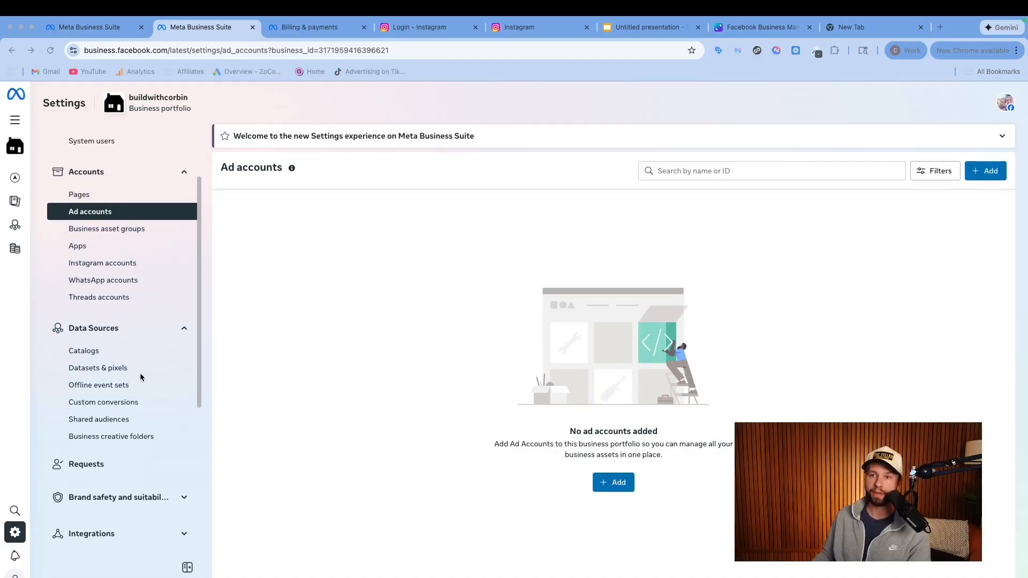
{"action": "left_click", "coordinate": [98, 374]}
{"action": "left_click", "coordinate": [613, 486]}
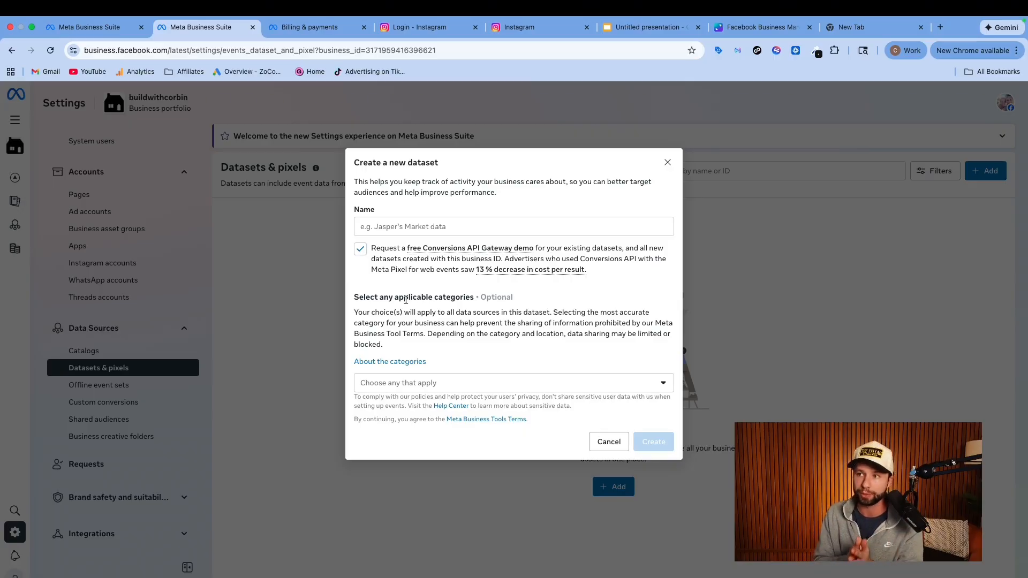
{"action": "left_click", "coordinate": [379, 231]}
{"action": "type", "text": "Pixel 1"}
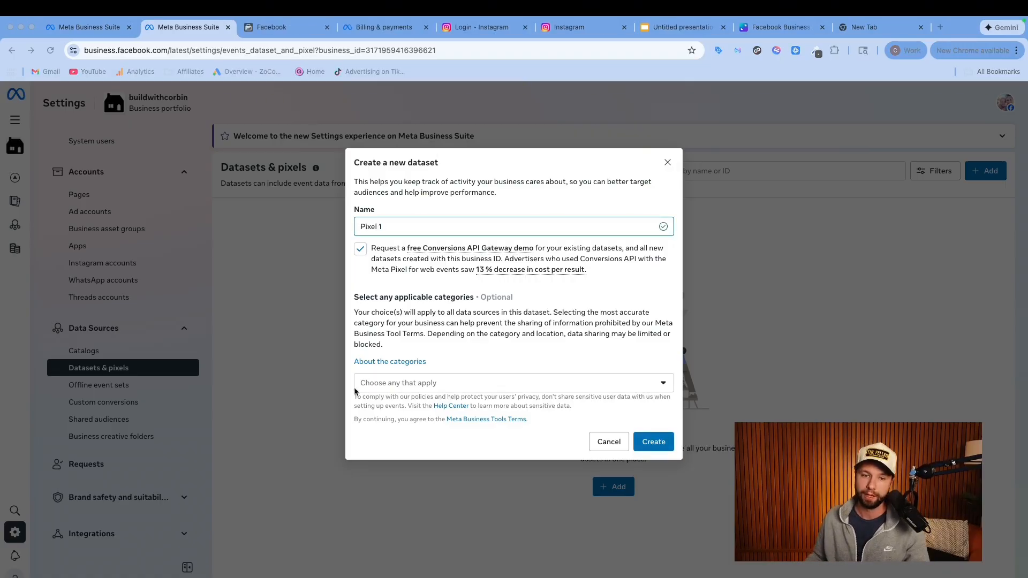
Check the optional data categories without selecting any, and create the dataset with the Conversions API Gateway demo request left on
{"action": "left_click", "coordinate": [467, 381]}
{"action": "left_click", "coordinate": [450, 382]}
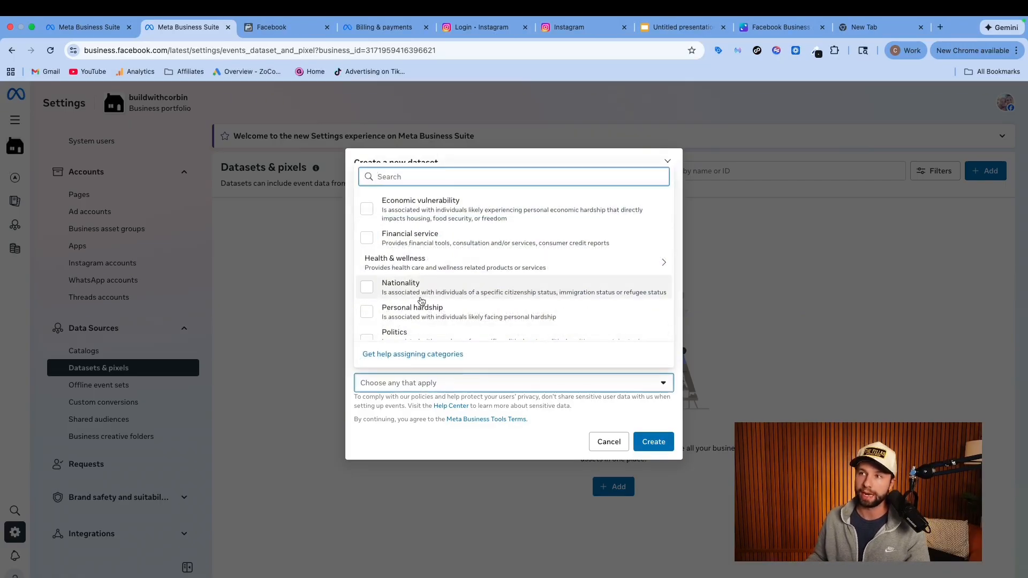
{"action": "scroll", "coordinate": [423, 258], "scroll_direction": "down", "scroll_amount": 3}
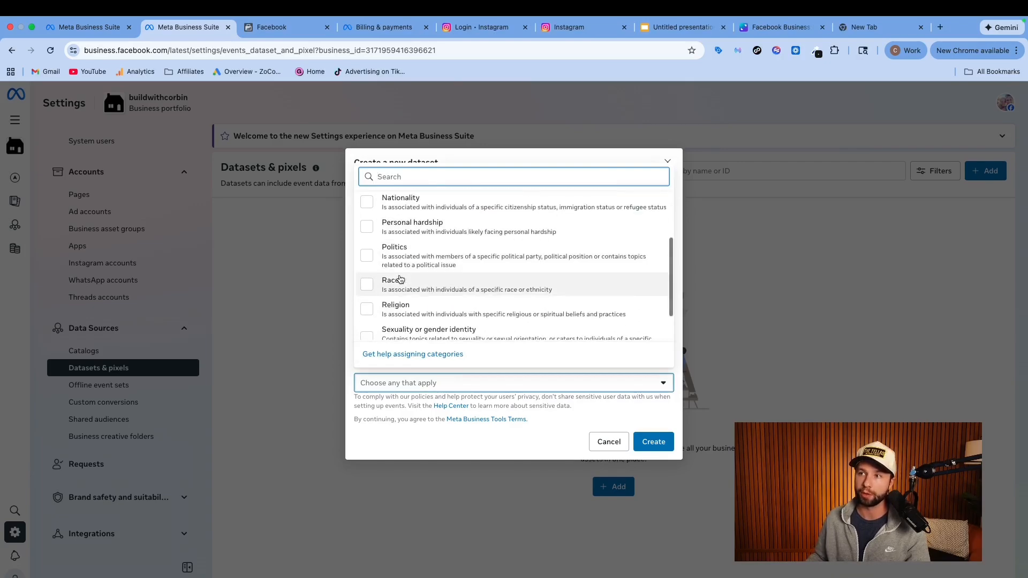
{"action": "scroll", "coordinate": [432, 252], "scroll_direction": "down", "scroll_amount": 2}
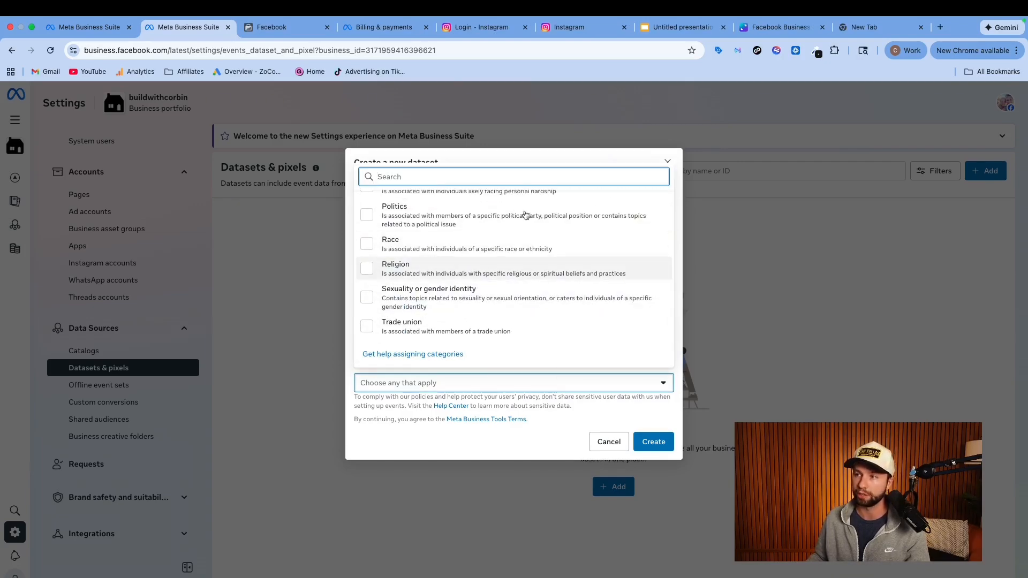
{"action": "left_click", "coordinate": [470, 157]}
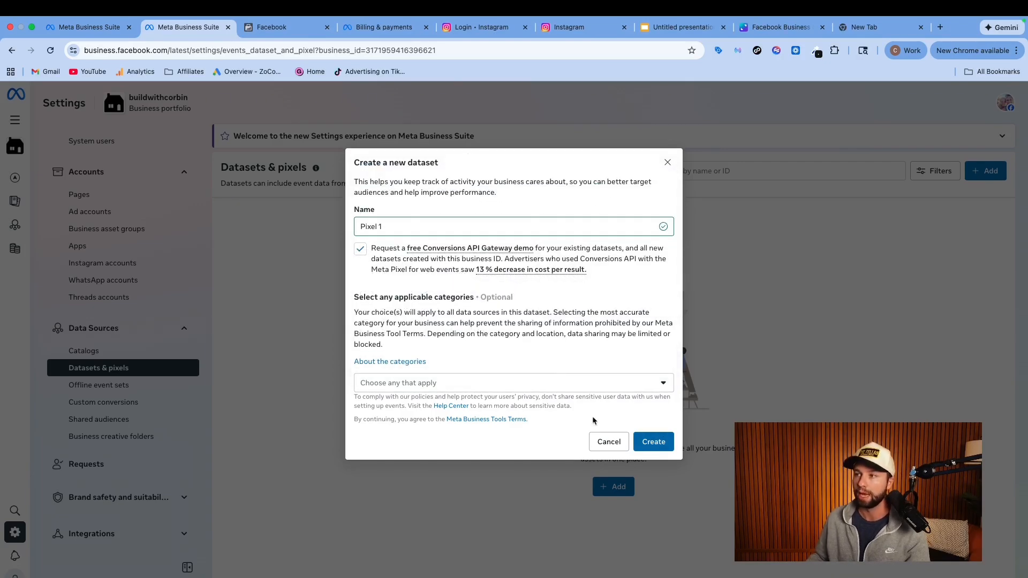
{"action": "left_click", "coordinate": [651, 443]}
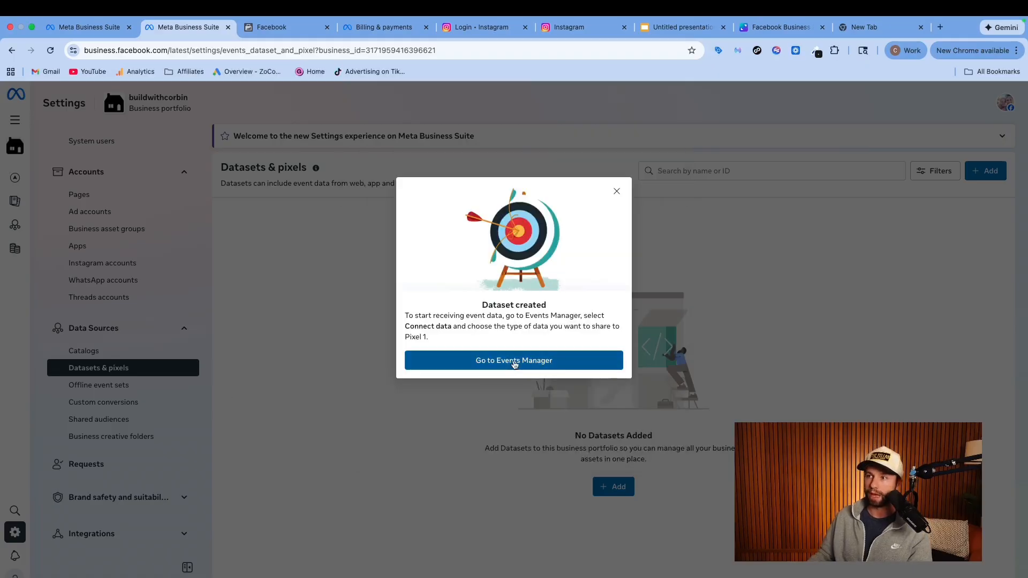
Check the Meta Pixel connection methods for Pixel 1 in Events Manager, and return to the portfolio's Datasets & pixels settings
{"action": "left_click", "coordinate": [514, 361]}
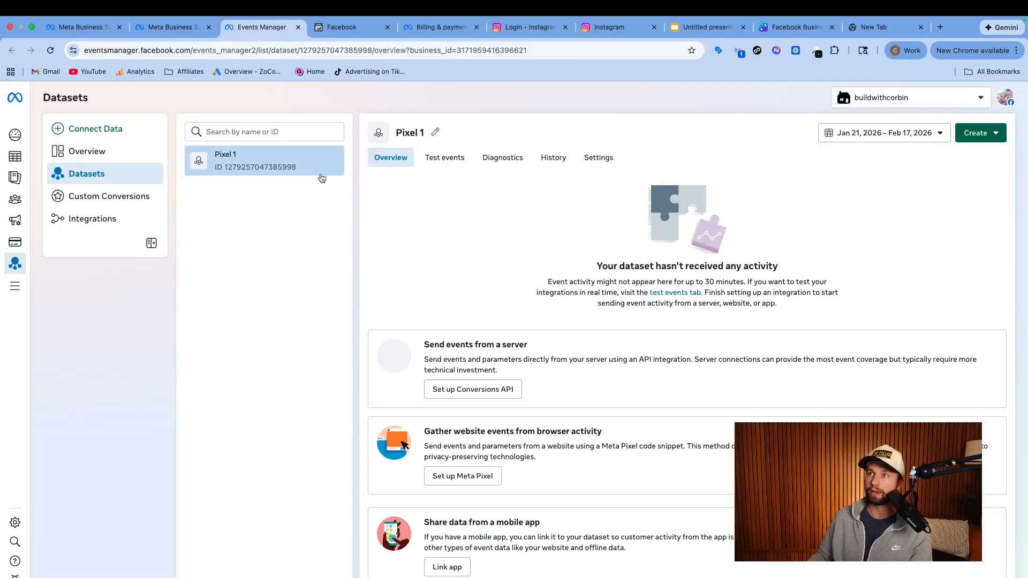
{"action": "scroll", "coordinate": [510, 290], "scroll_direction": "down", "scroll_amount": 2}
{"action": "scroll", "coordinate": [464, 381], "scroll_direction": "down", "scroll_amount": 1}
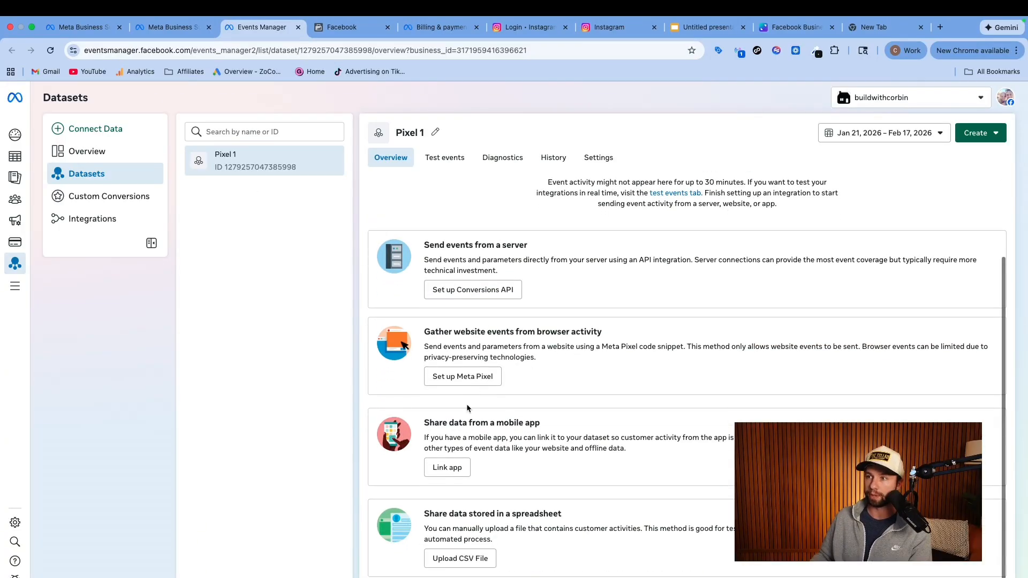
{"action": "left_click", "coordinate": [458, 379]}
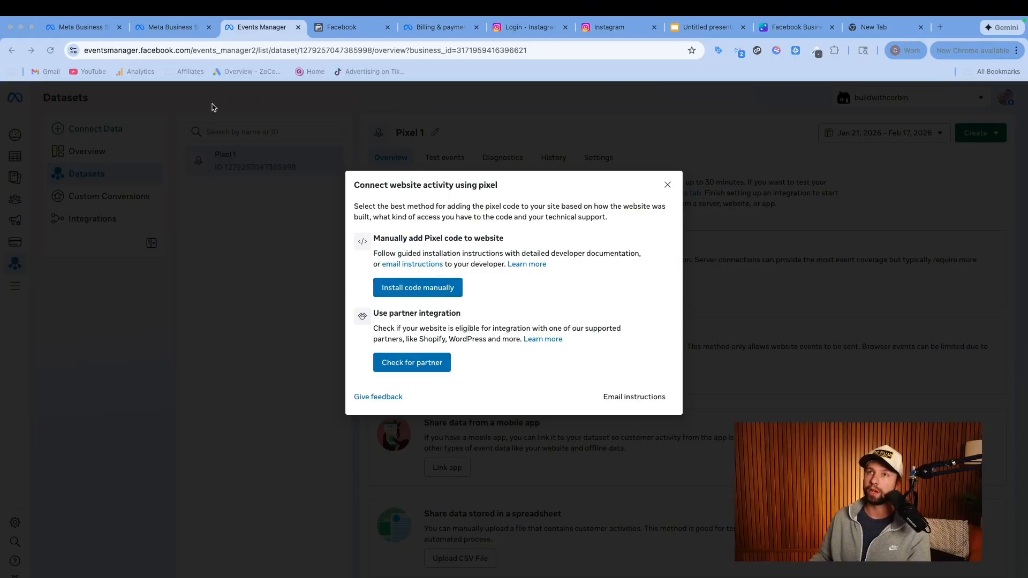
{"action": "left_click", "coordinate": [176, 31]}
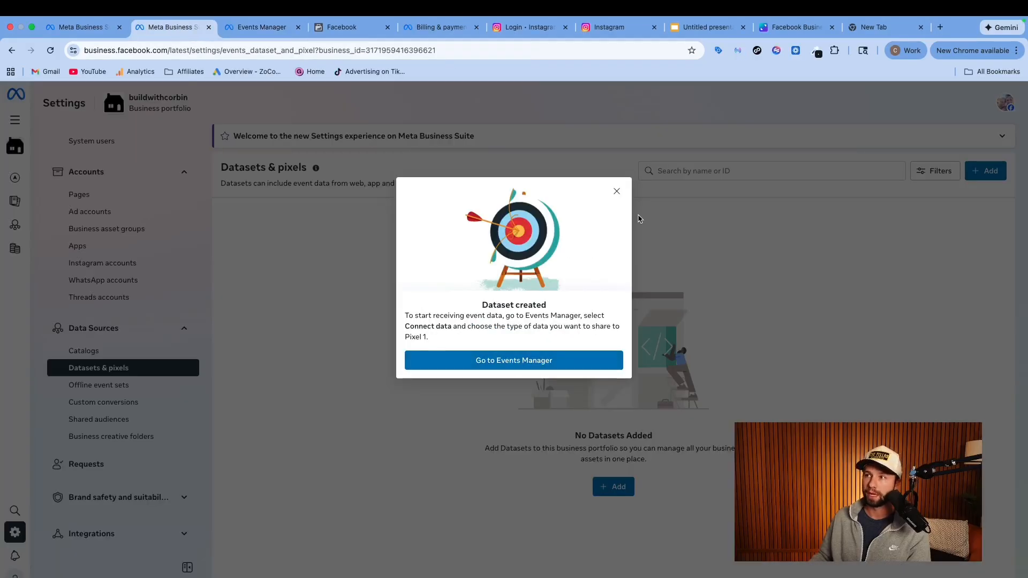
{"action": "left_click", "coordinate": [615, 191]}
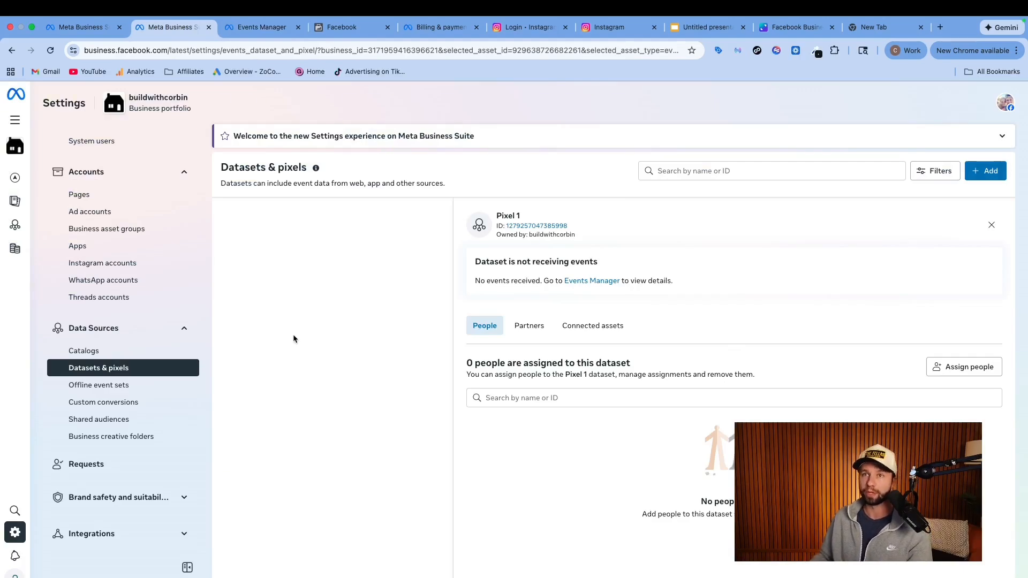
Look through the full list of business tools, open the Inbox, and view its Facebook comments
{"action": "mouse_move", "coordinate": [60, 133]}
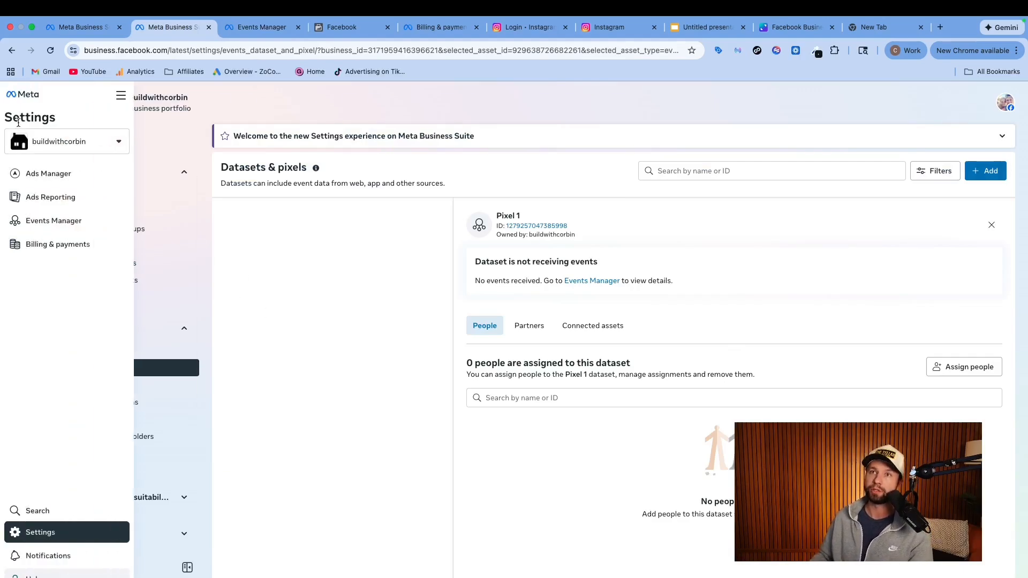
{"action": "left_click", "coordinate": [123, 97]}
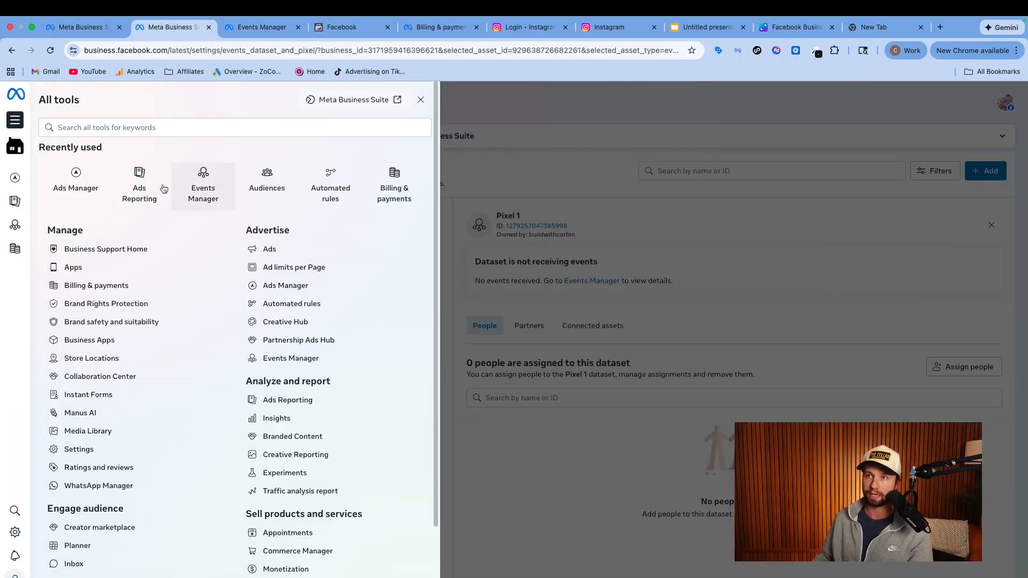
{"action": "scroll", "coordinate": [153, 423], "scroll_direction": "down", "scroll_amount": 3}
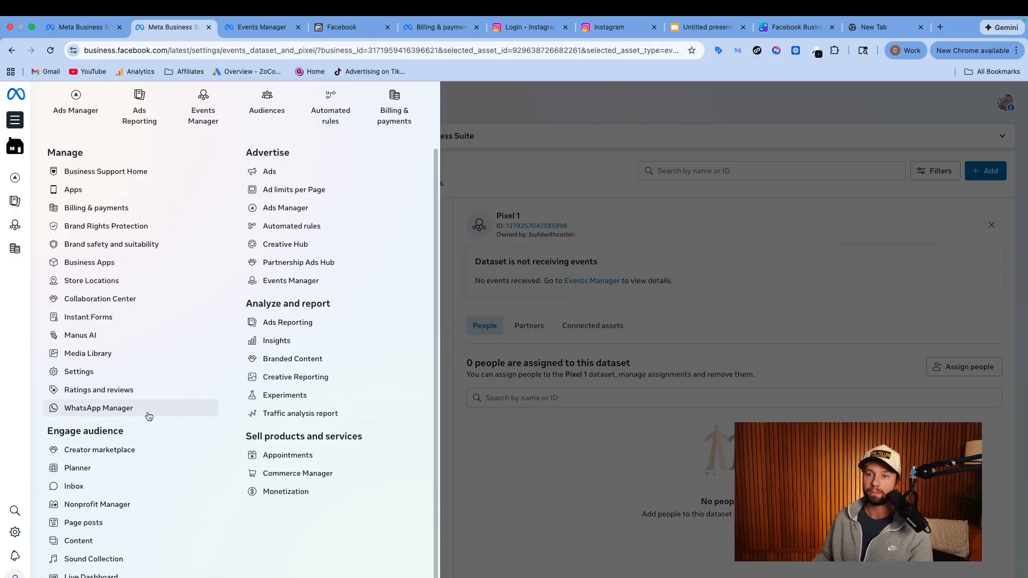
{"action": "left_click", "coordinate": [81, 489]}
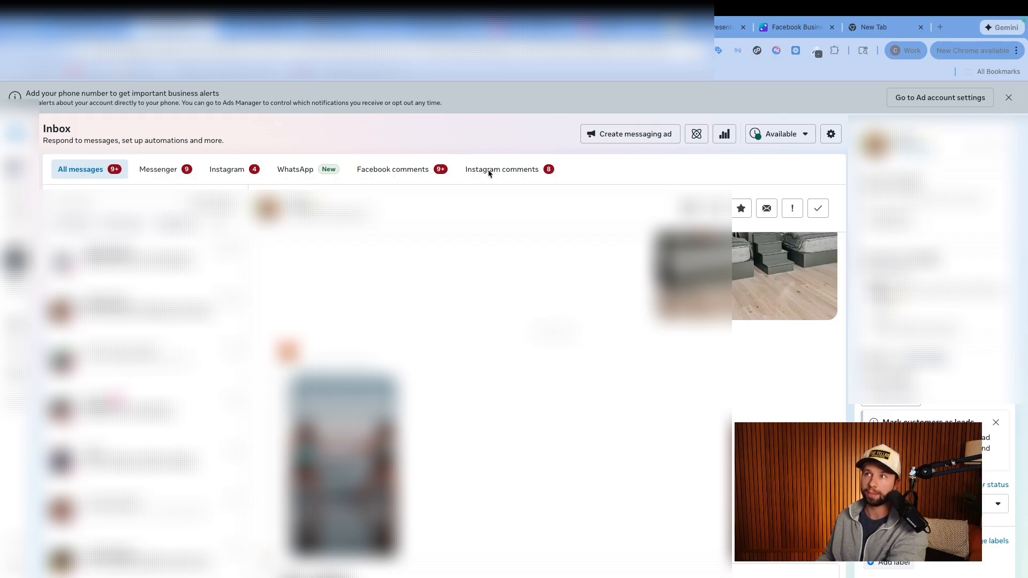
{"action": "left_click", "coordinate": [386, 171]}
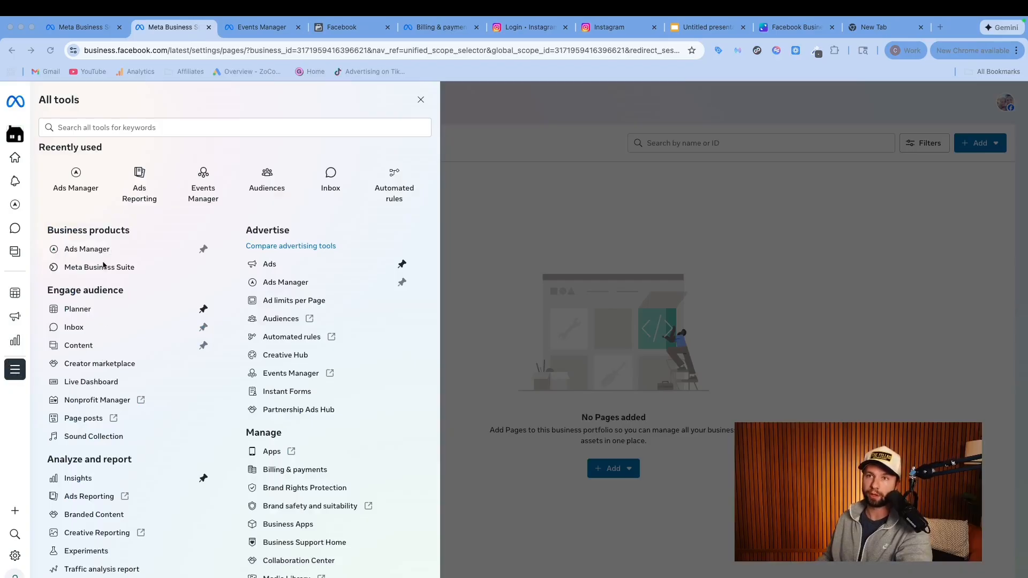
Open Ads Manager for the business portfolio and bring up its portfolio and ad account selector
{"action": "left_click", "coordinate": [86, 249]}
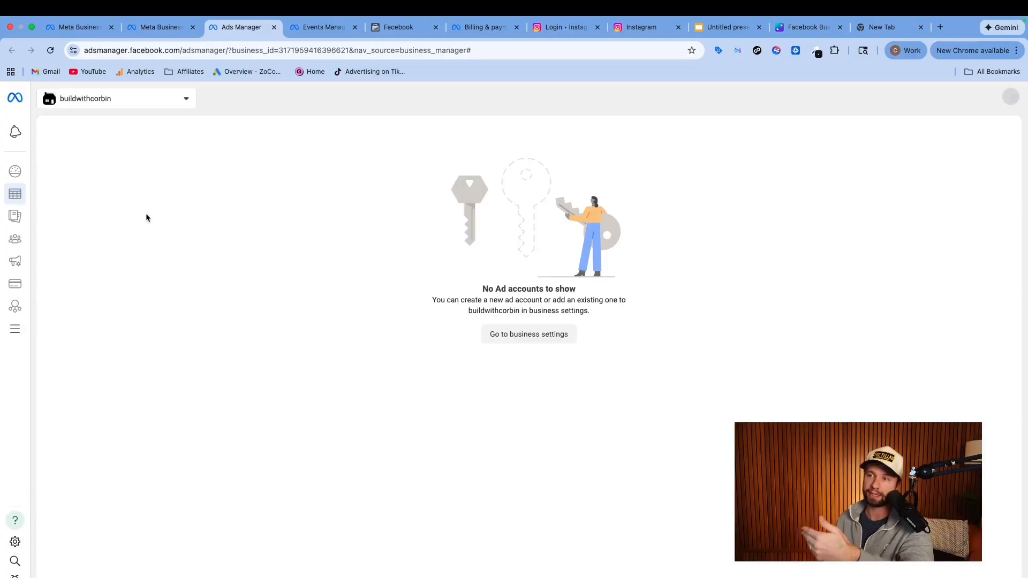
{"action": "left_click", "coordinate": [185, 102]}
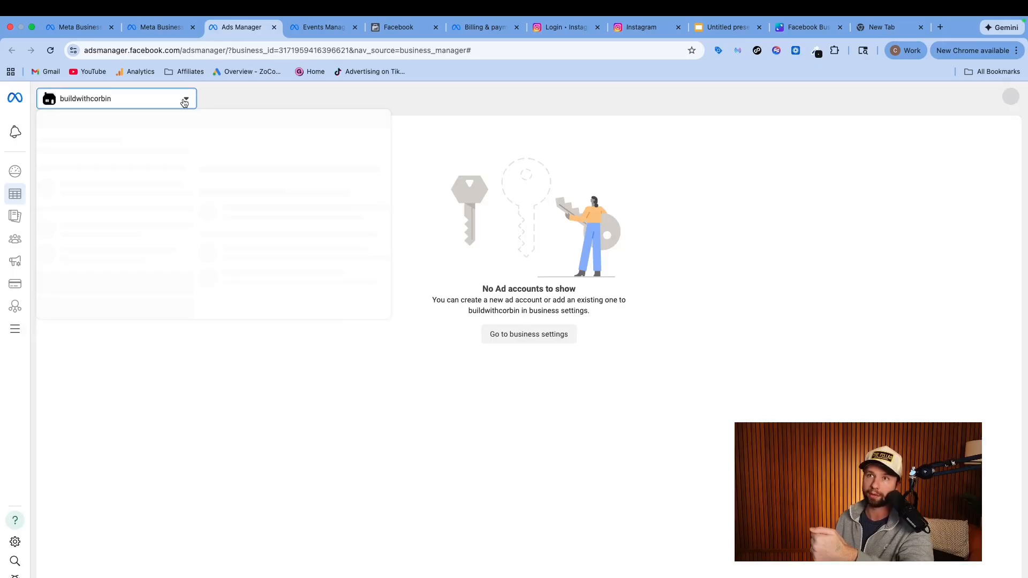